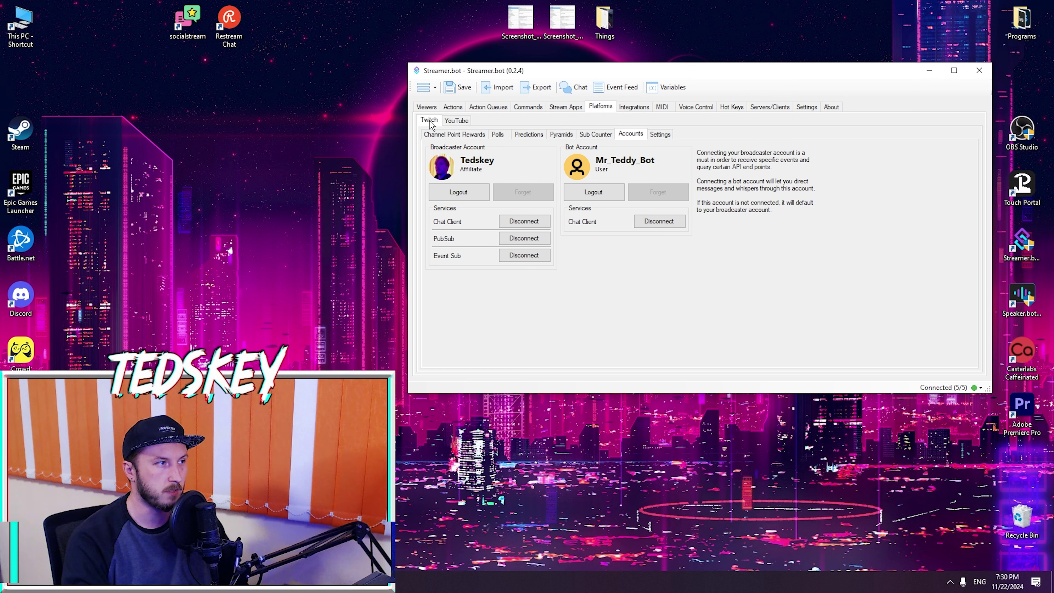
Compare the connected broadcaster and bot accounts for the Twitch and YouTube platforms.
{"action": "left_click", "coordinate": [456, 121]}
{"action": "left_click", "coordinate": [428, 122]}
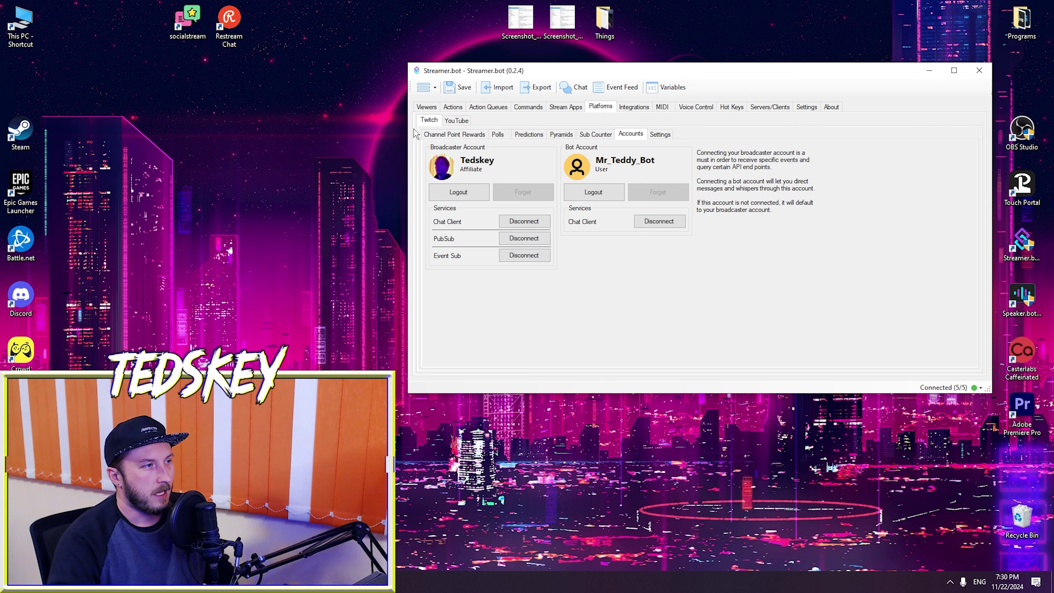
{"action": "left_click", "coordinate": [454, 124]}
{"action": "left_click", "coordinate": [432, 123]}
{"action": "left_click", "coordinate": [453, 124]}
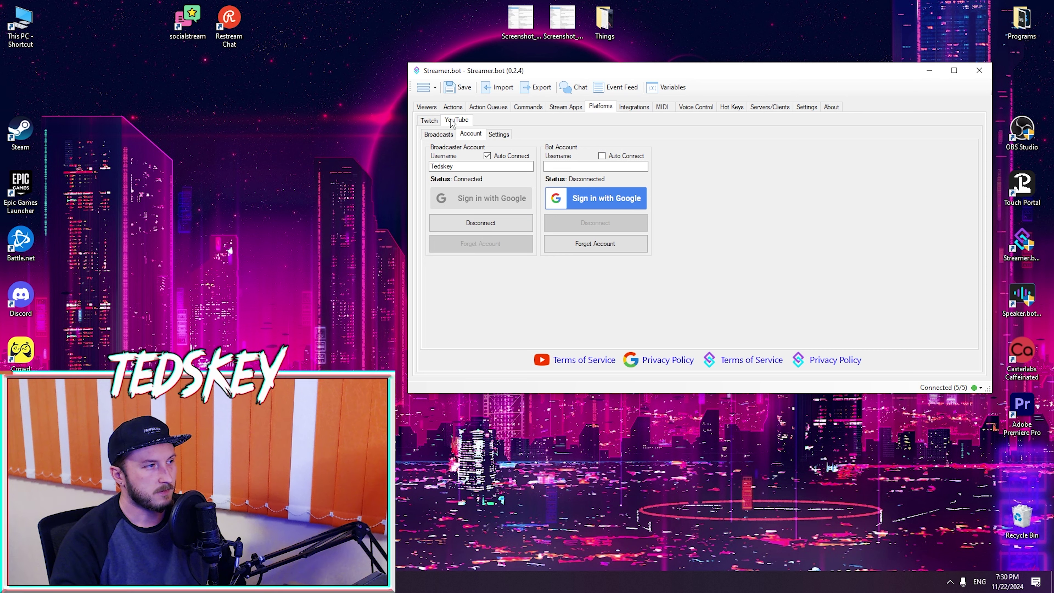
{"action": "left_click", "coordinate": [433, 123]}
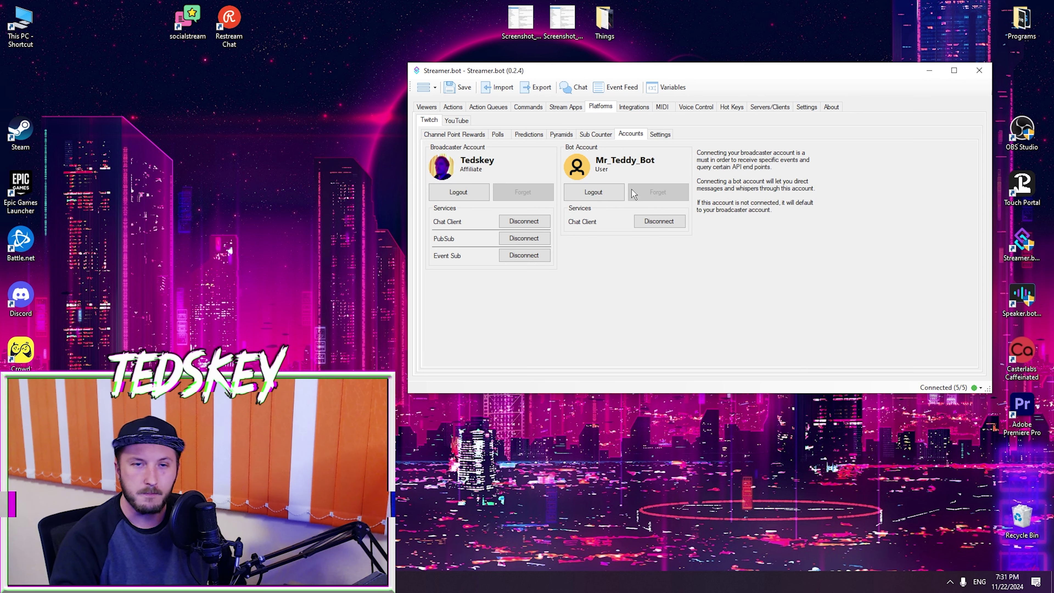
{"action": "left_click", "coordinate": [451, 121]}
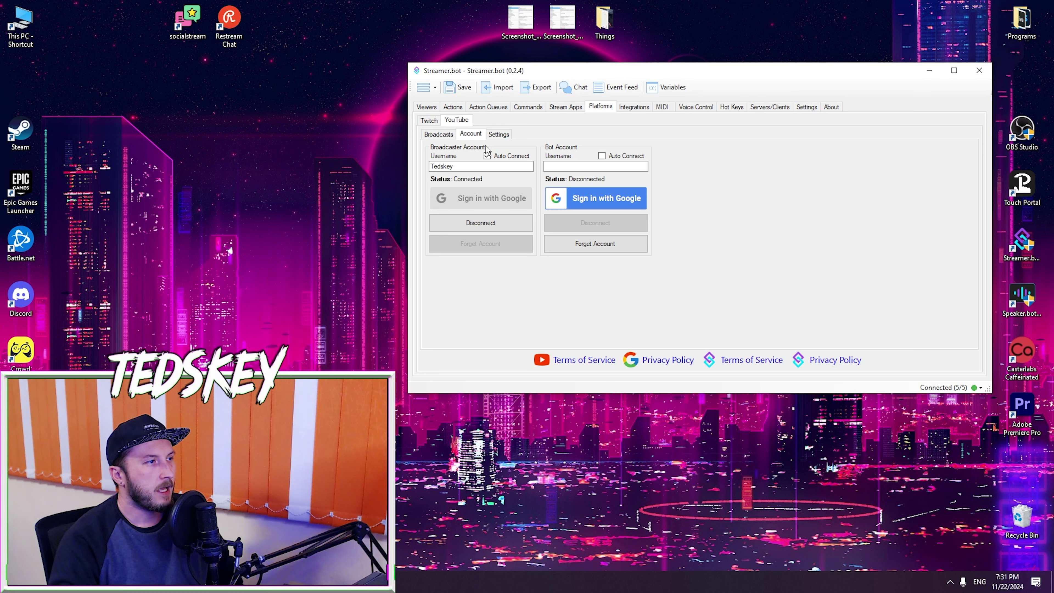
Turn on monitoring for the unlisted YouTube broadcast titled TEST.
{"action": "left_click", "coordinate": [444, 135]}
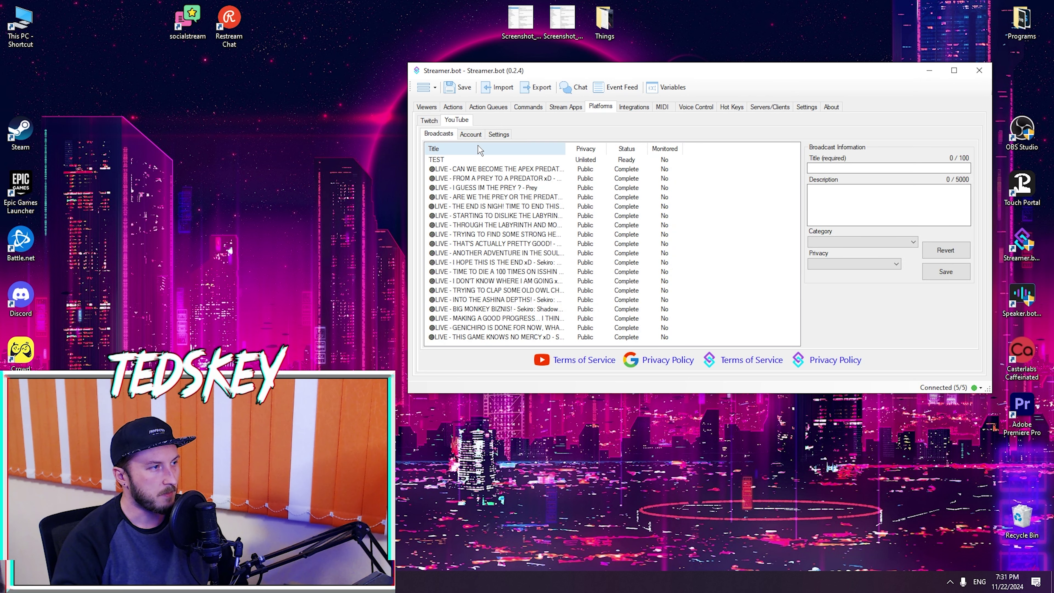
{"action": "left_click", "coordinate": [444, 159]}
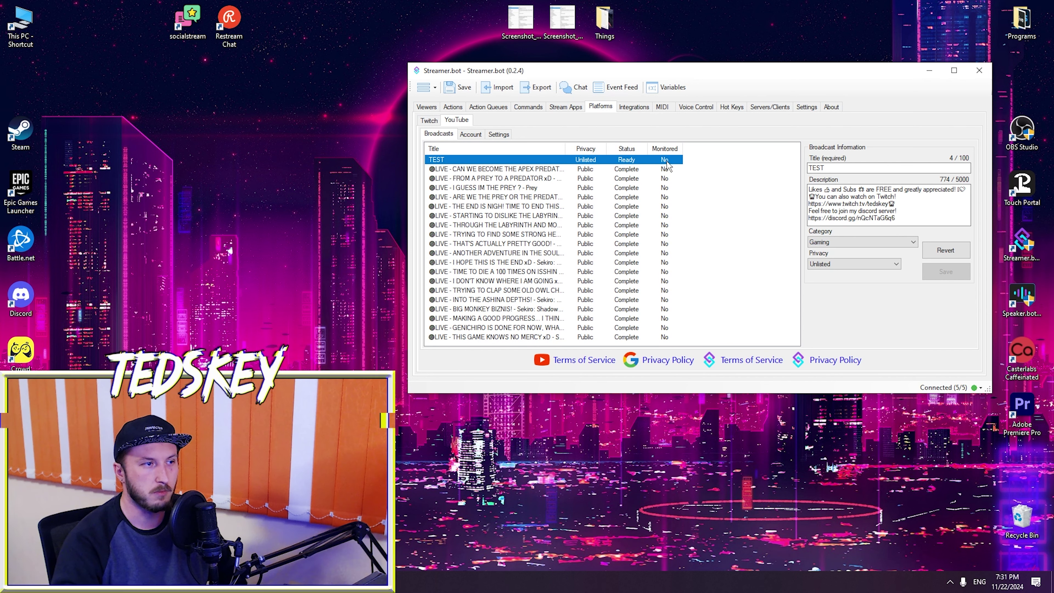
{"action": "right_click", "coordinate": [647, 158]}
{"action": "left_click", "coordinate": [677, 218]}
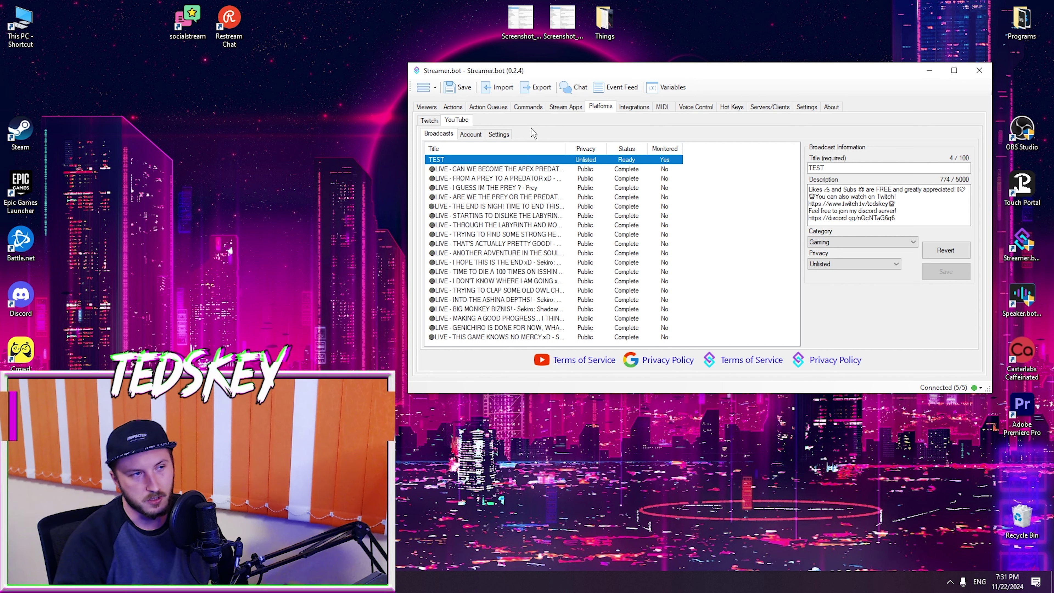
Look over the four message relay actions in the Chat Relay action group.
{"action": "left_click", "coordinate": [453, 107]}
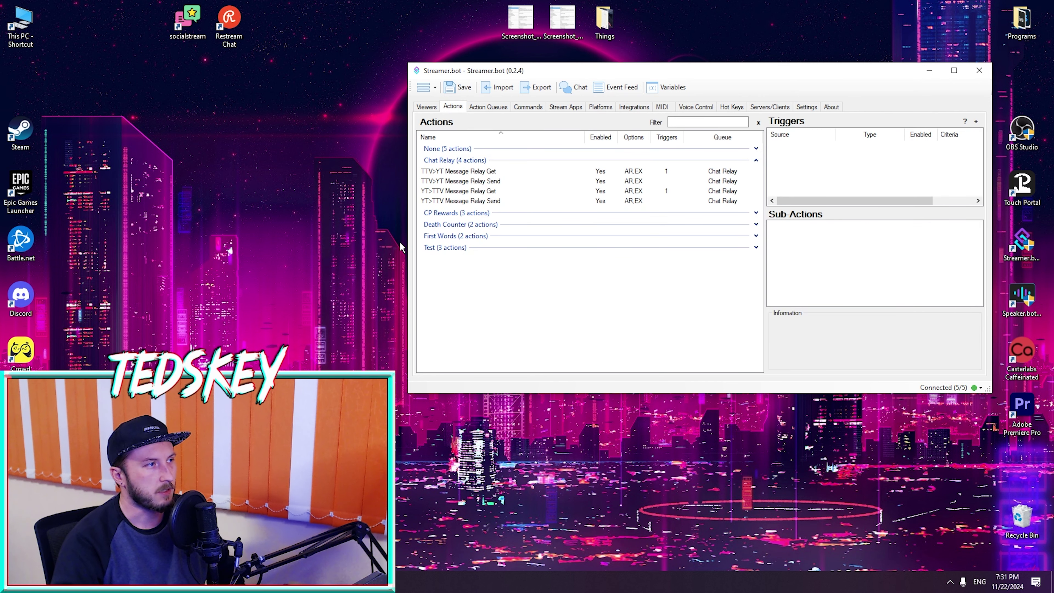
{"action": "left_click", "coordinate": [477, 171]}
{"action": "left_click", "coordinate": [482, 201], "text": "shift"}
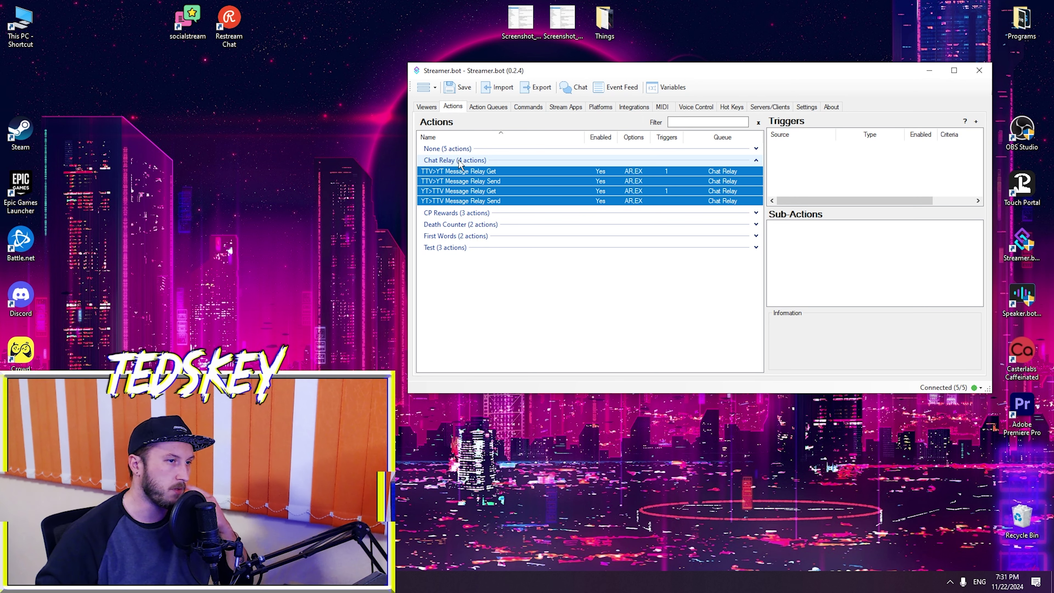
{"action": "left_click", "coordinate": [613, 287]}
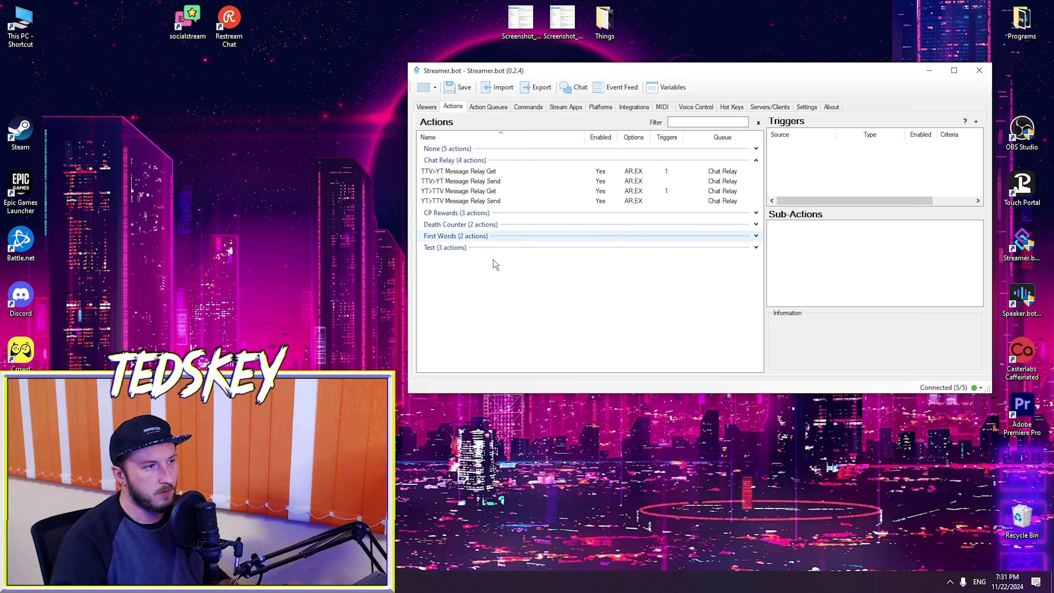
{"action": "right_click", "coordinate": [578, 289]}
{"action": "left_click", "coordinate": [530, 306]}
{"action": "right_click", "coordinate": [557, 298]}
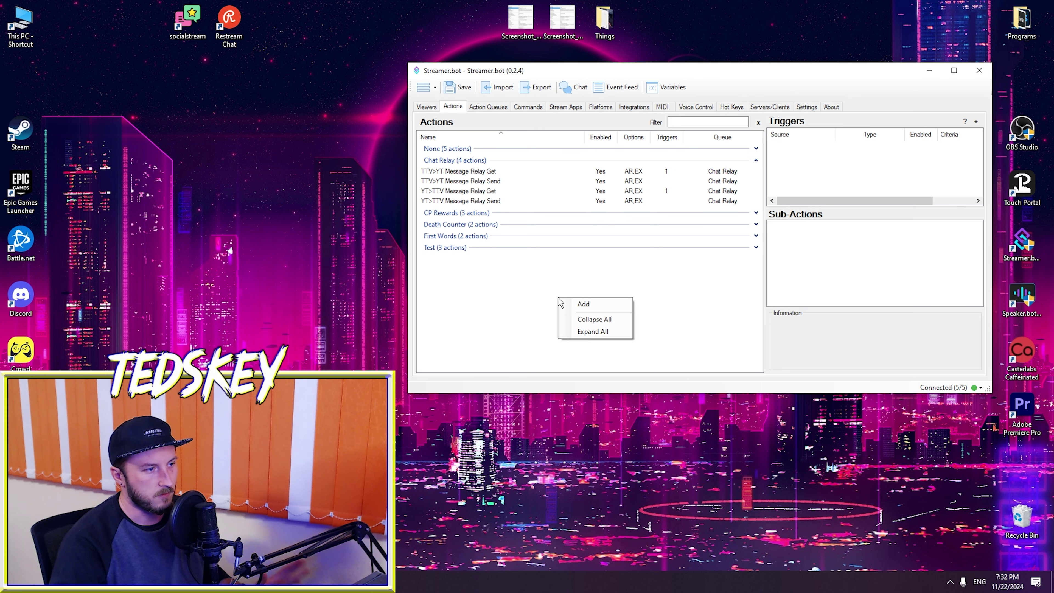
{"action": "left_click", "coordinate": [592, 306]}
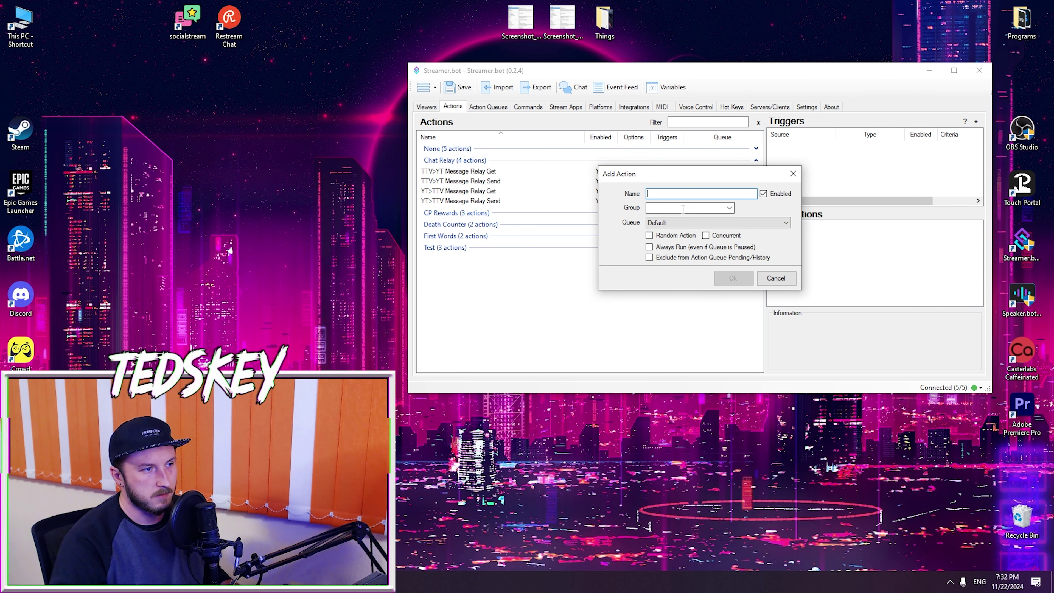
{"action": "left_click", "coordinate": [712, 207]}
{"action": "left_click", "coordinate": [709, 208]}
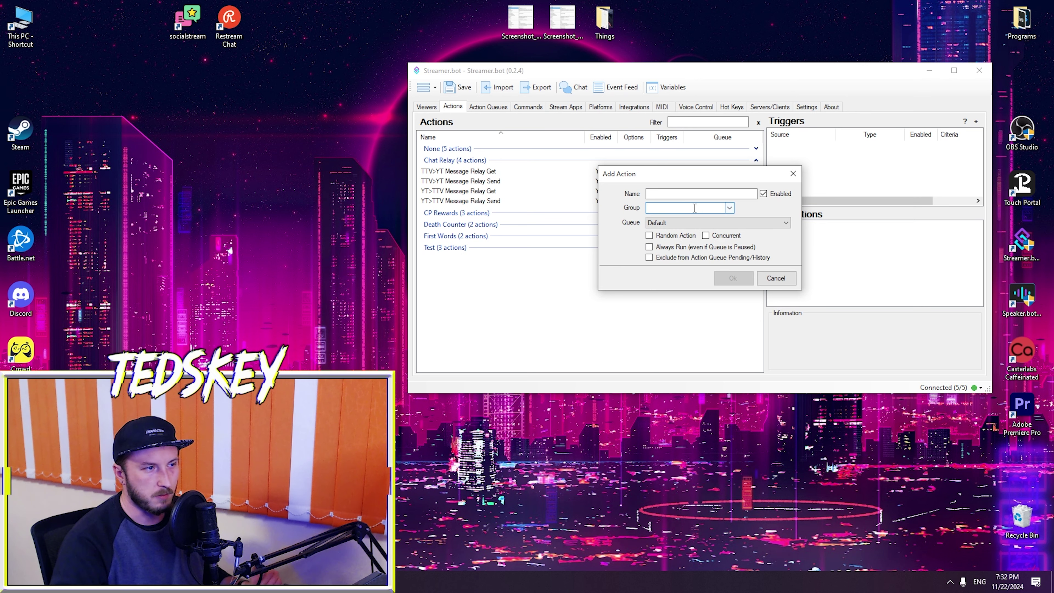
{"action": "left_click", "coordinate": [731, 208]}
{"action": "left_click", "coordinate": [692, 208]}
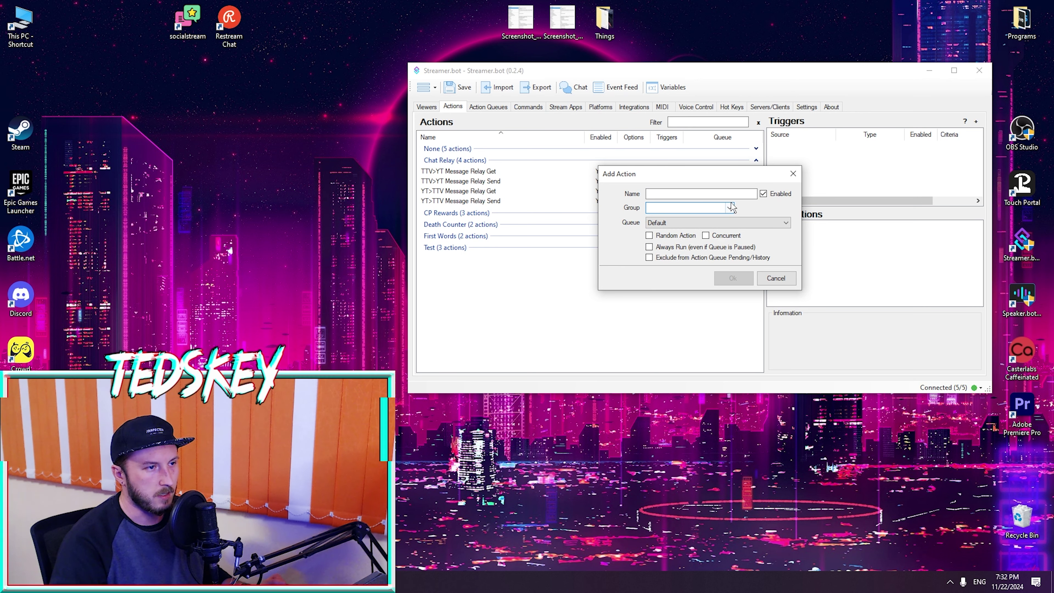
{"action": "left_click", "coordinate": [731, 208]}
{"action": "left_click", "coordinate": [701, 209]}
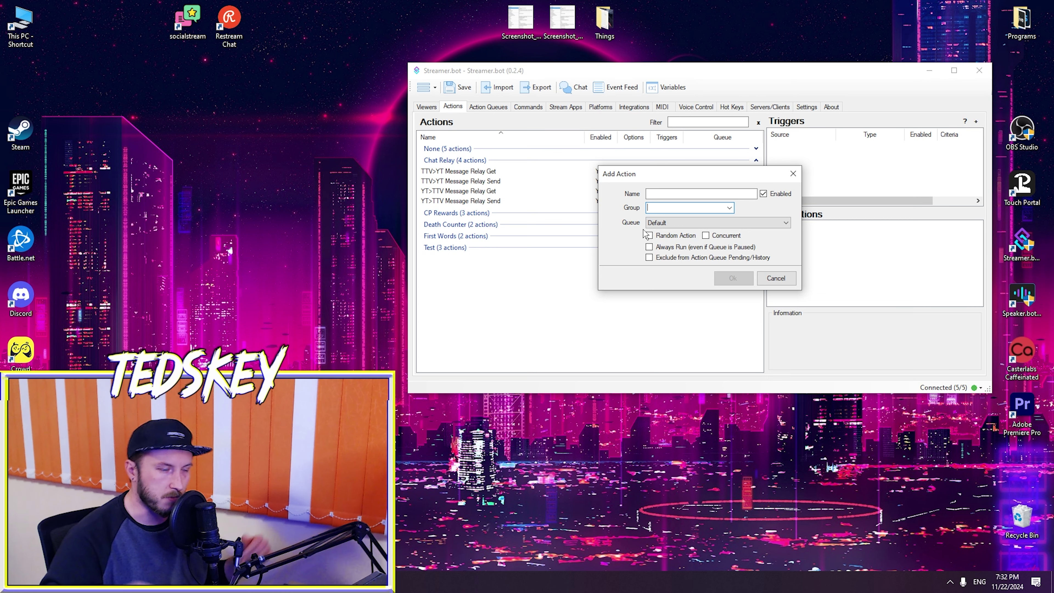
{"action": "left_click", "coordinate": [649, 247]}
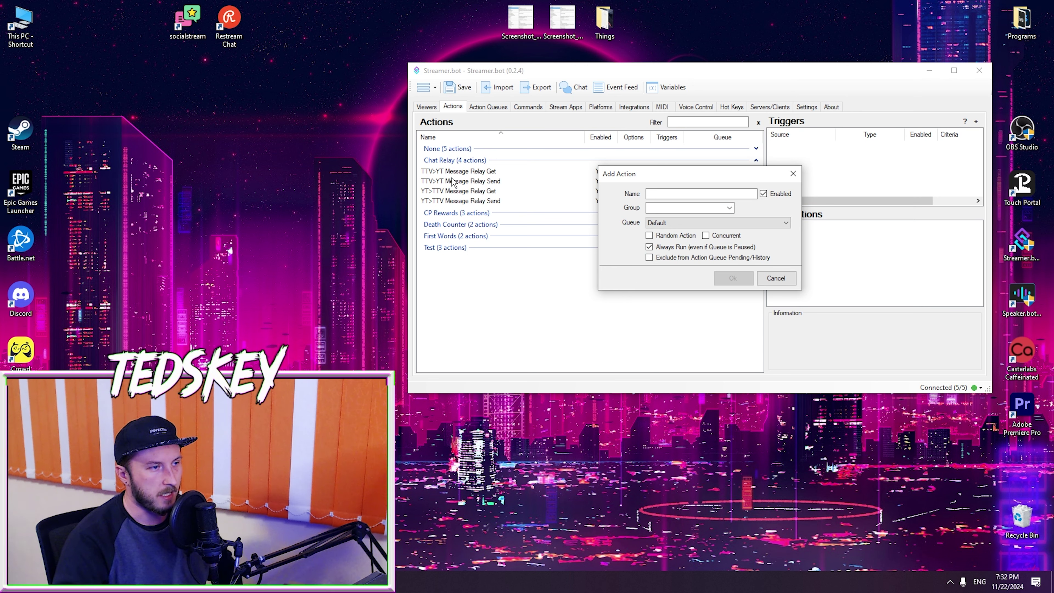
{"action": "left_click", "coordinate": [649, 258]}
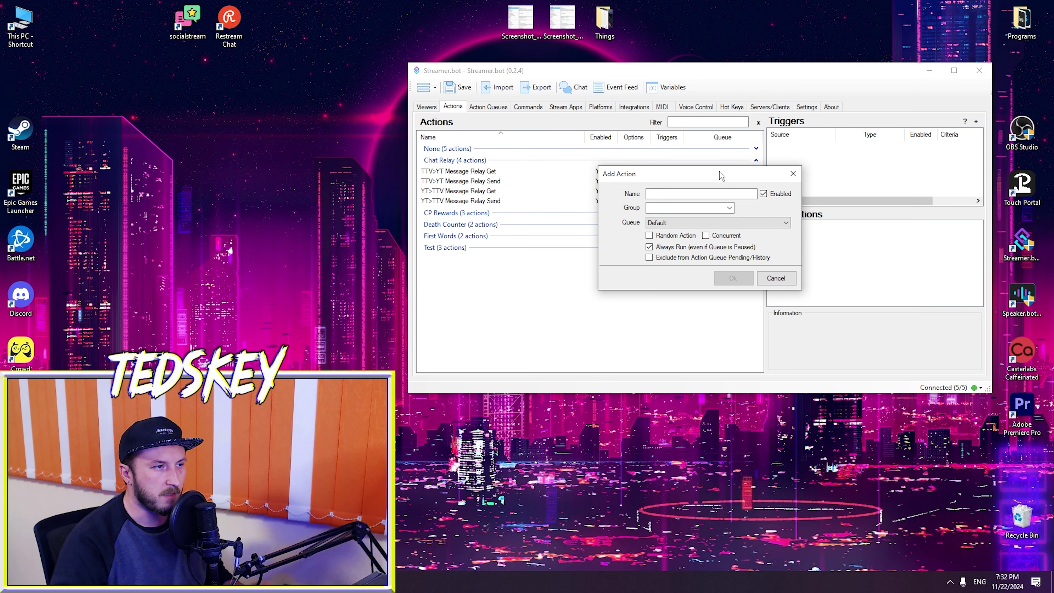
{"action": "left_click_drag", "start_coordinate": [711, 173], "coordinate": [693, 179]}
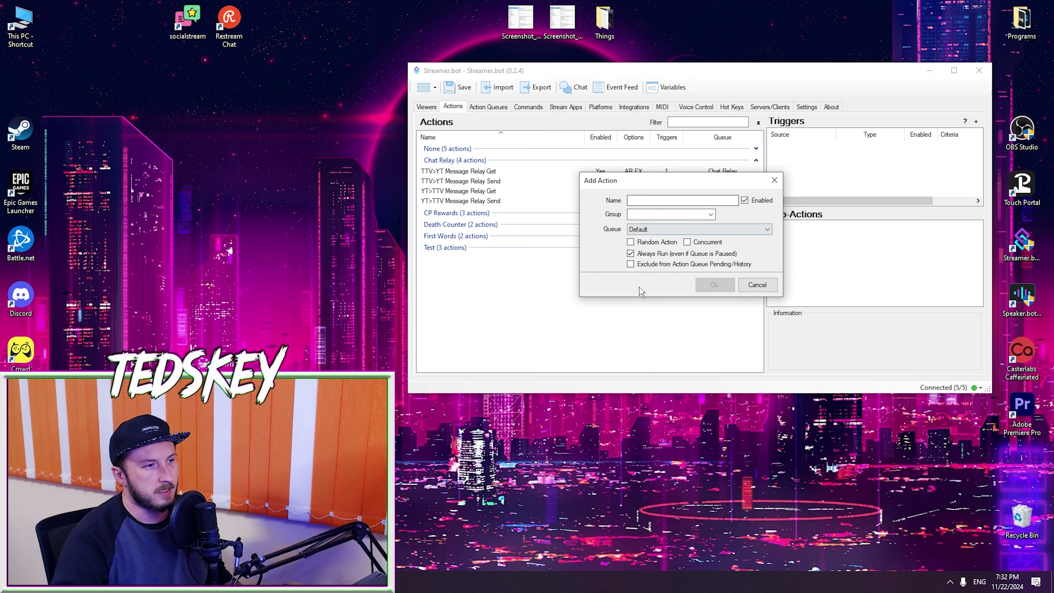
{"action": "left_click", "coordinate": [760, 286]}
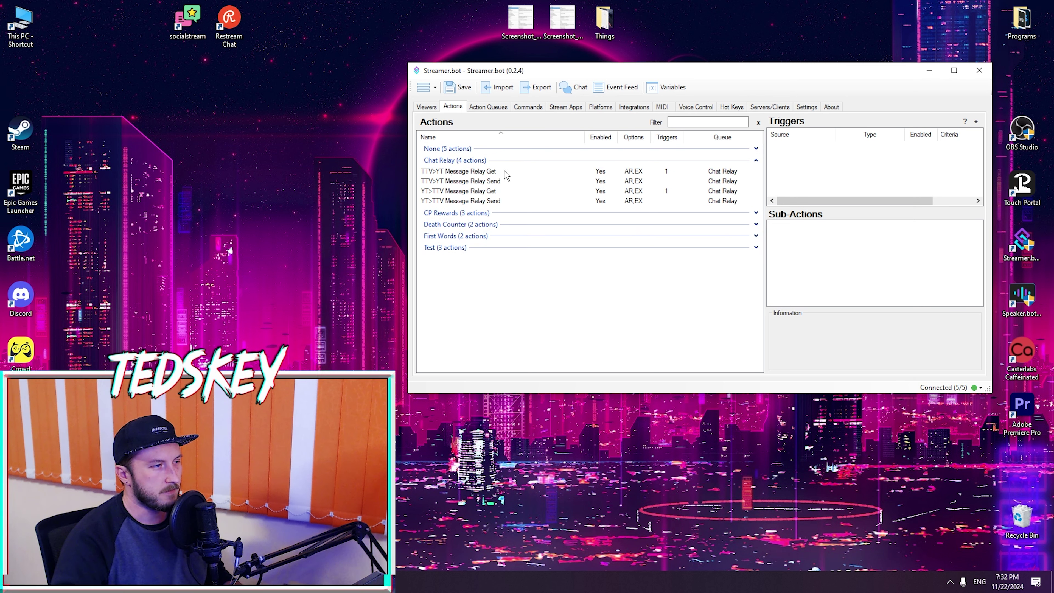
Review the TTV>YT relay actions and locate the Twitch Chat Message trigger available for TTV>YT Message Relay Get.
{"action": "left_click", "coordinate": [449, 174]}
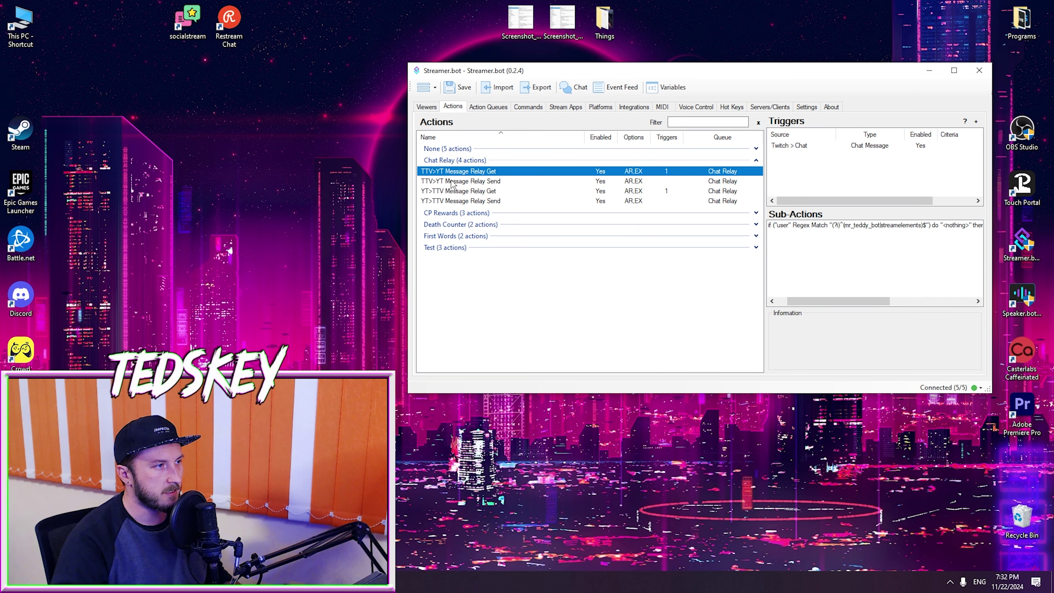
{"action": "left_click", "coordinate": [452, 182], "text": "shift"}
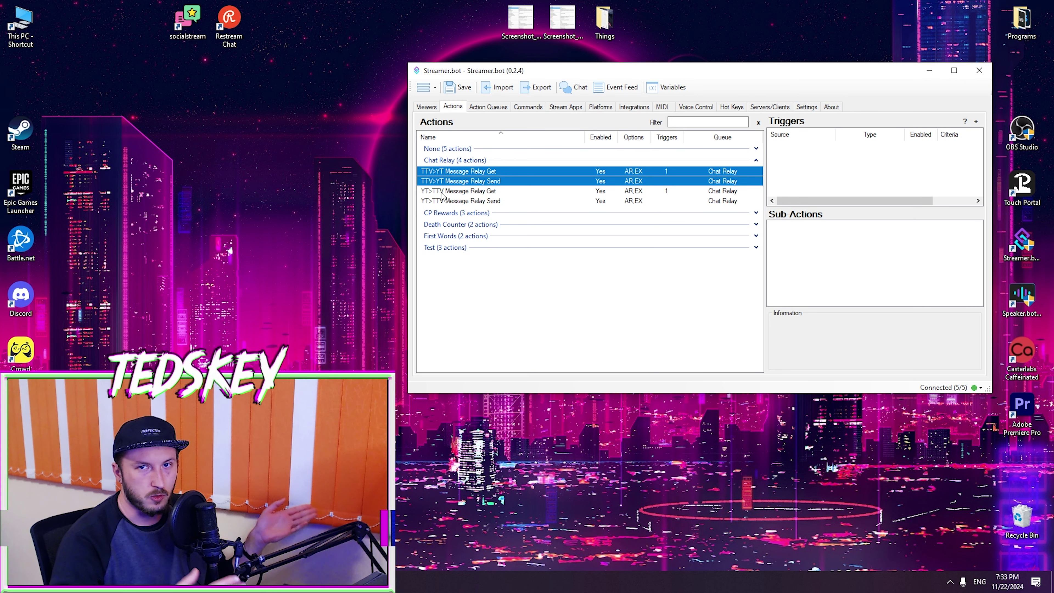
{"action": "left_click", "coordinate": [483, 172]}
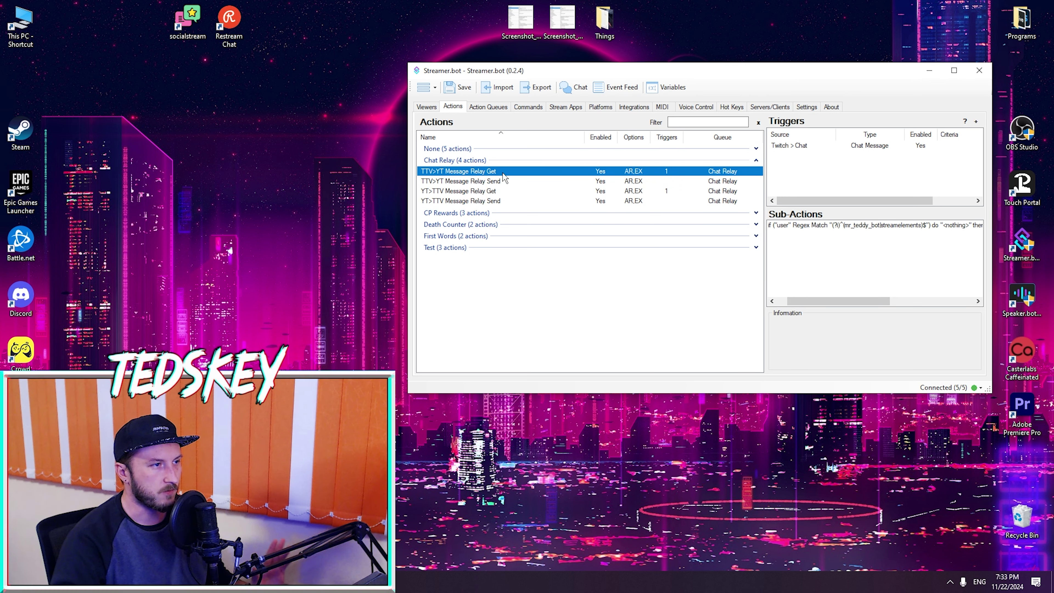
{"action": "right_click", "coordinate": [808, 171]}
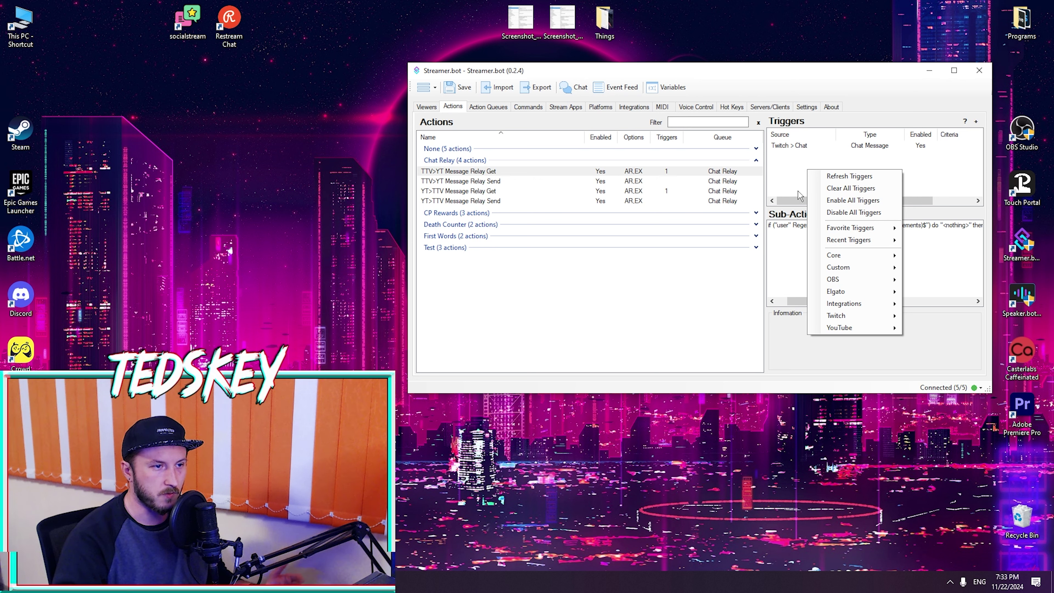
{"action": "mouse_move", "coordinate": [858, 318]}
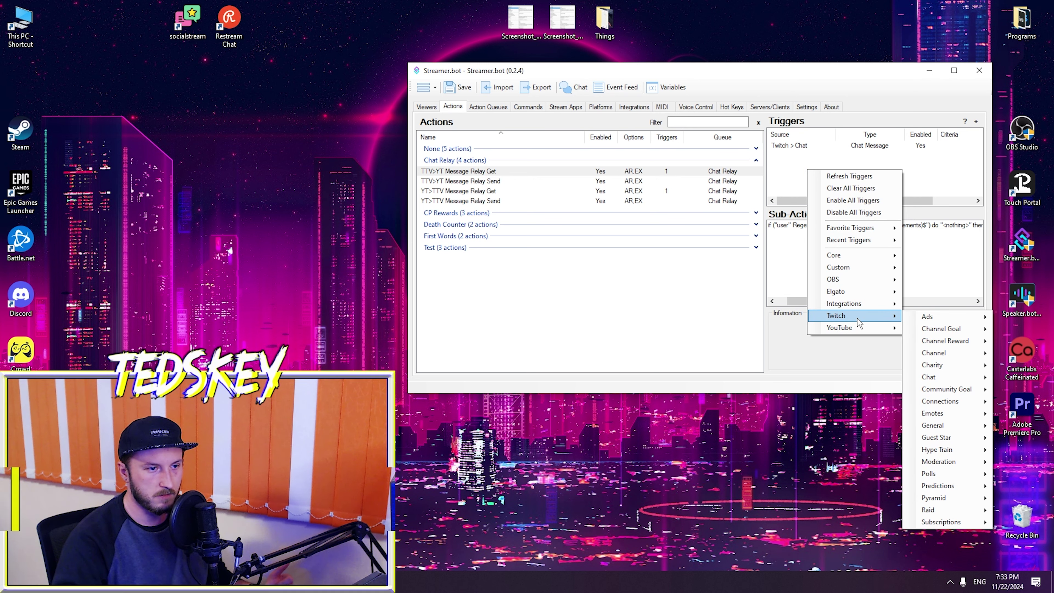
{"action": "mouse_move", "coordinate": [944, 383]}
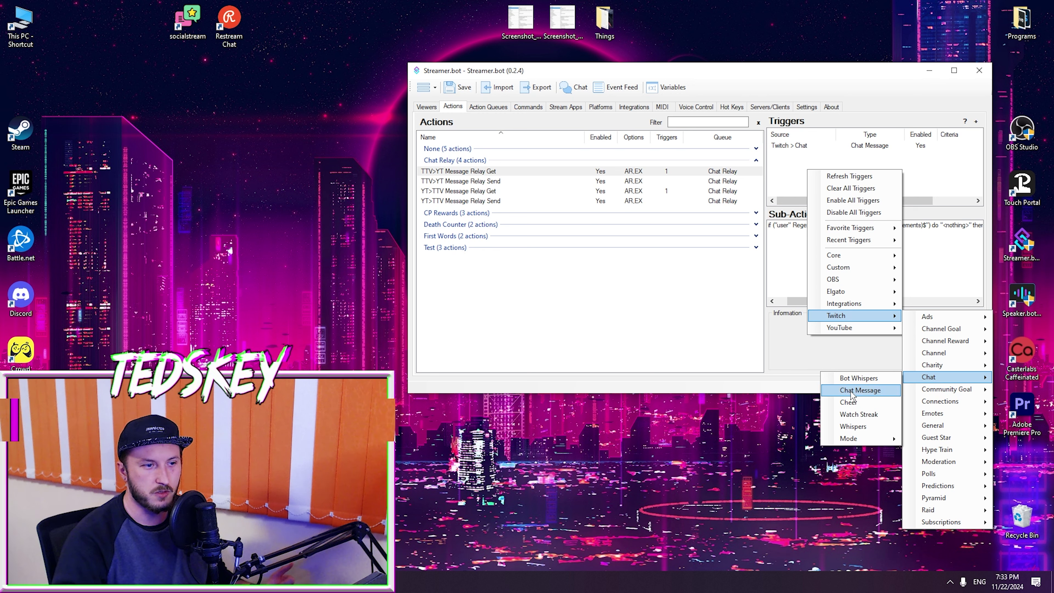
{"action": "left_click", "coordinate": [793, 218]}
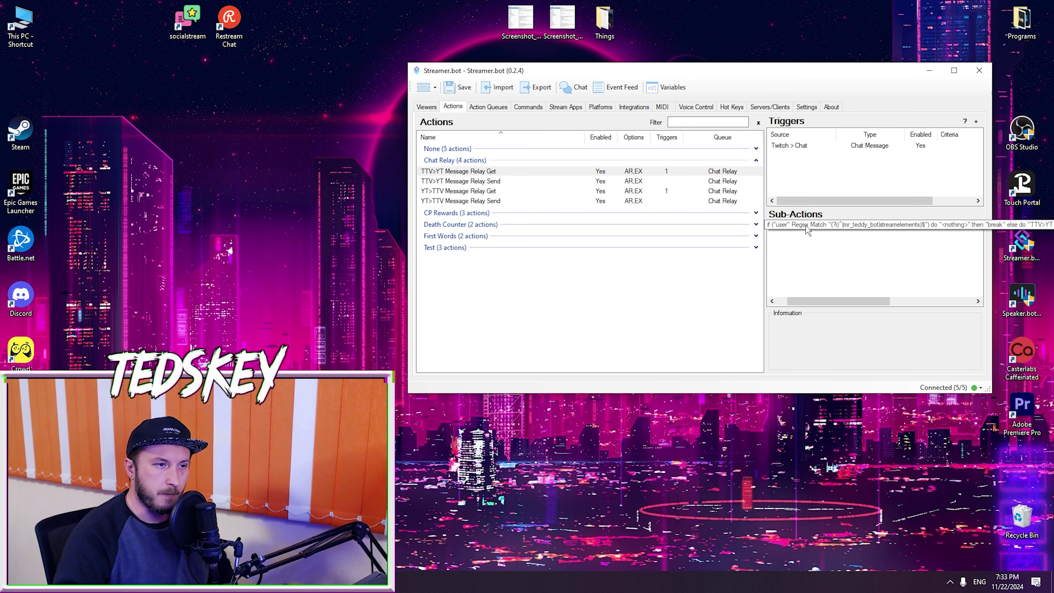
Inspect the If/Else sub-action of TTV>YT Message Relay Get and browse the Core Logic sub-actions that can be added.
{"action": "left_click", "coordinate": [814, 224]}
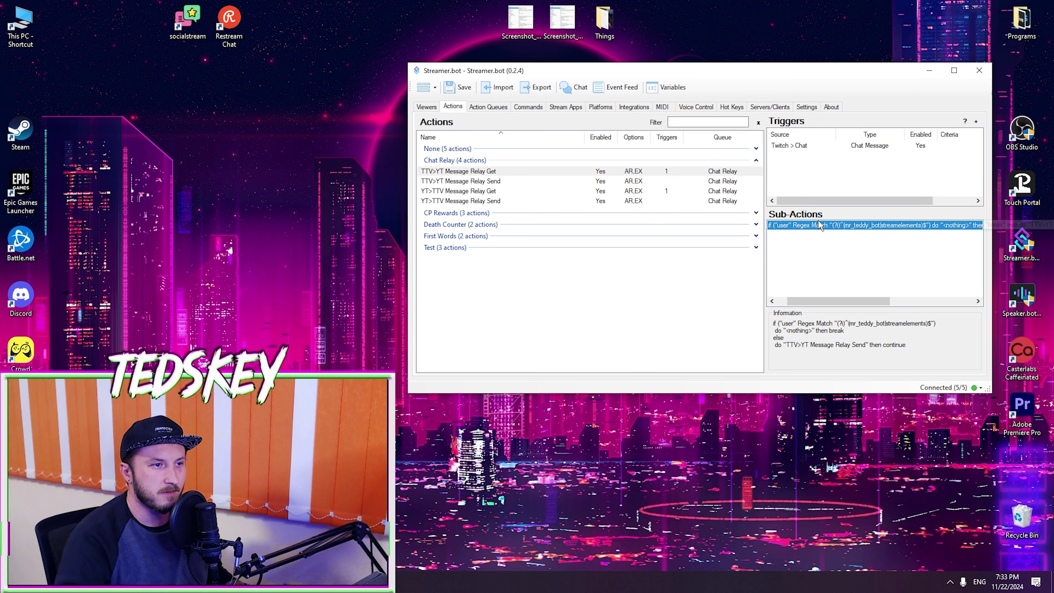
{"action": "right_click", "coordinate": [809, 240]}
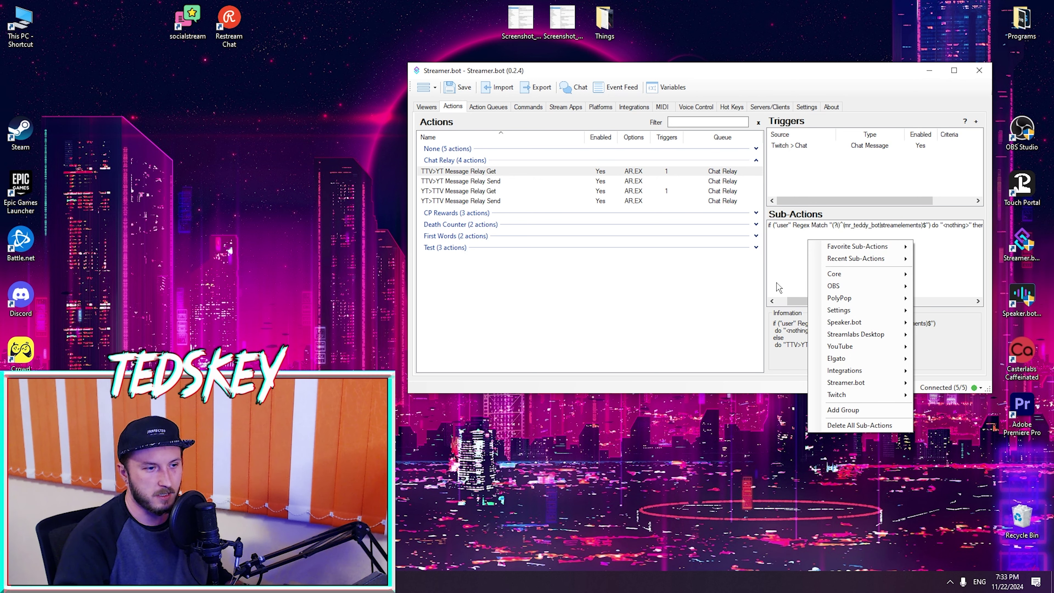
{"action": "mouse_move", "coordinate": [846, 277]}
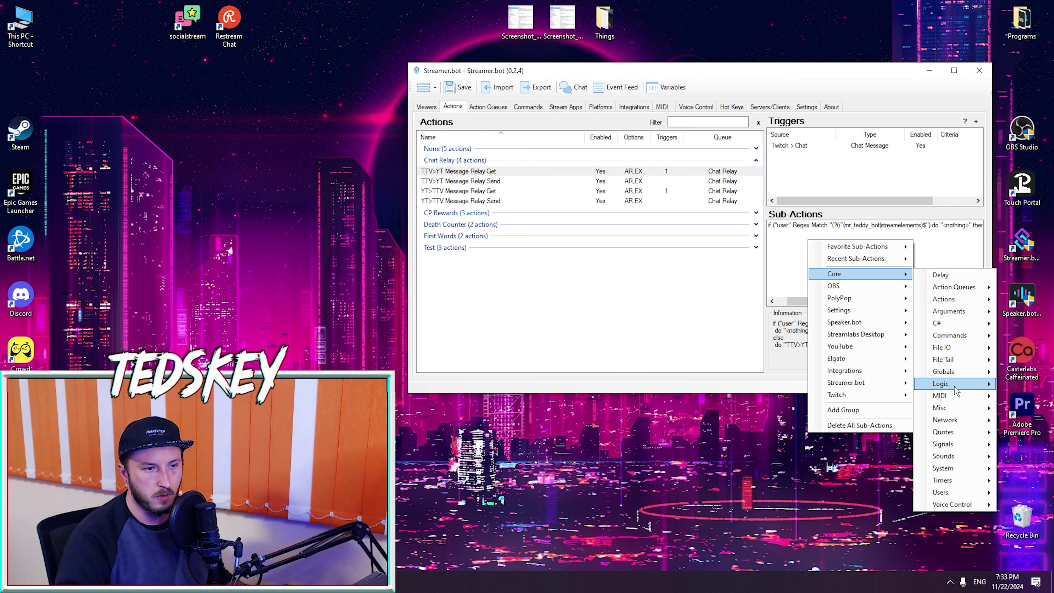
{"action": "mouse_move", "coordinate": [955, 386]}
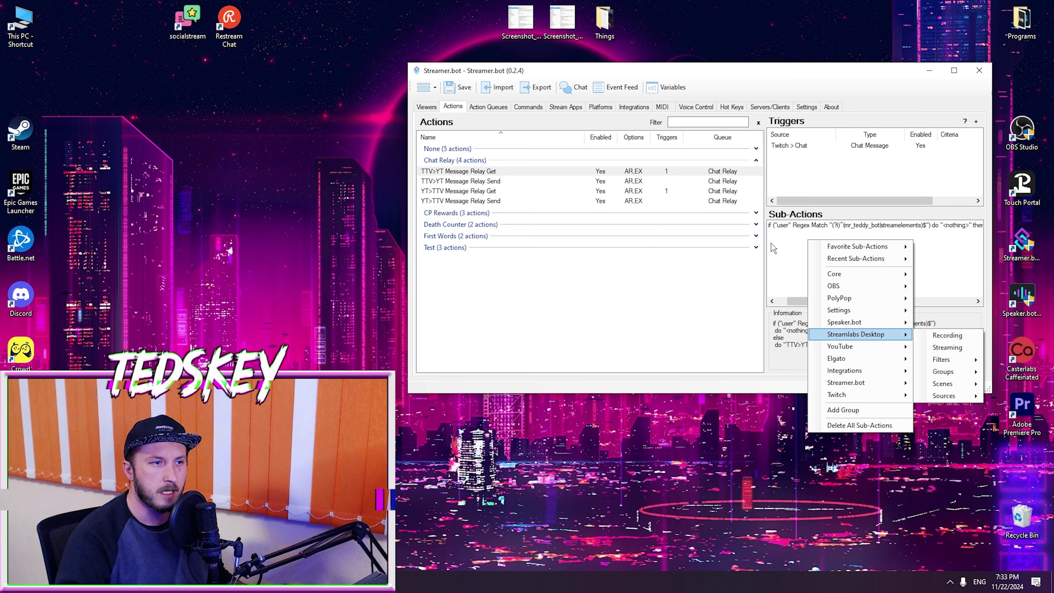
{"action": "left_click", "coordinate": [787, 254]}
{"action": "right_click", "coordinate": [807, 243]}
{"action": "left_click", "coordinate": [780, 227]}
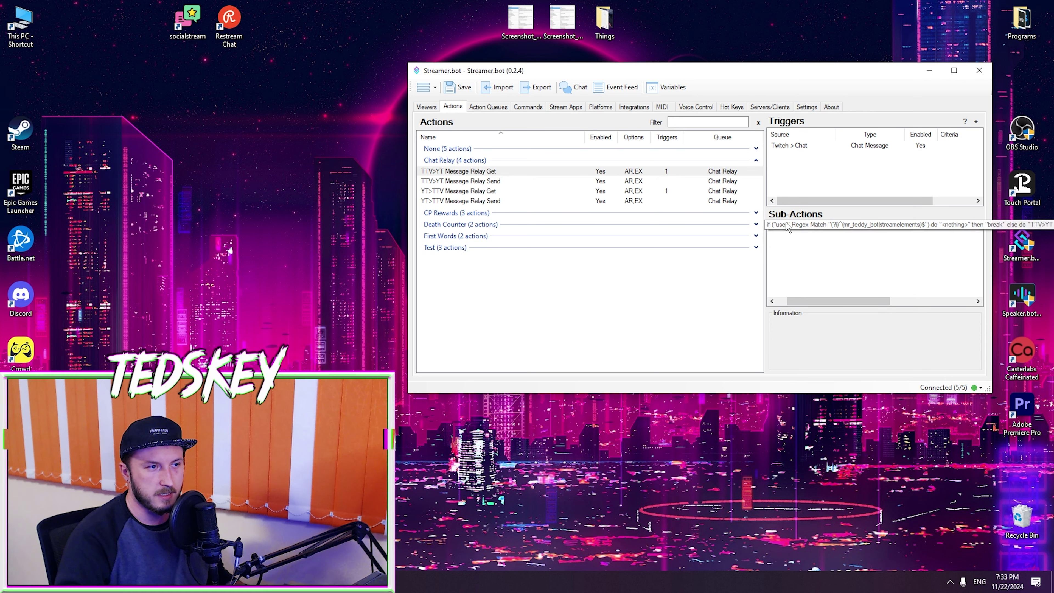
Examine the If/Else sub-action of TTV>YT Message Relay Get, including its user variable, operator choices and regex value listing the bot accounts.
{"action": "double_click", "coordinate": [789, 227]}
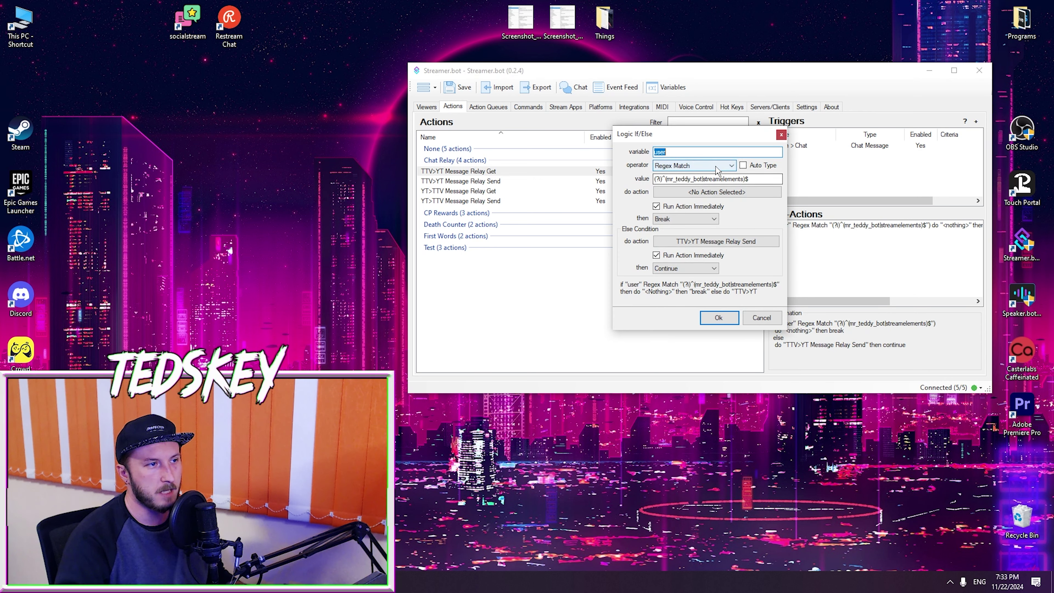
{"action": "left_click", "coordinate": [702, 166]}
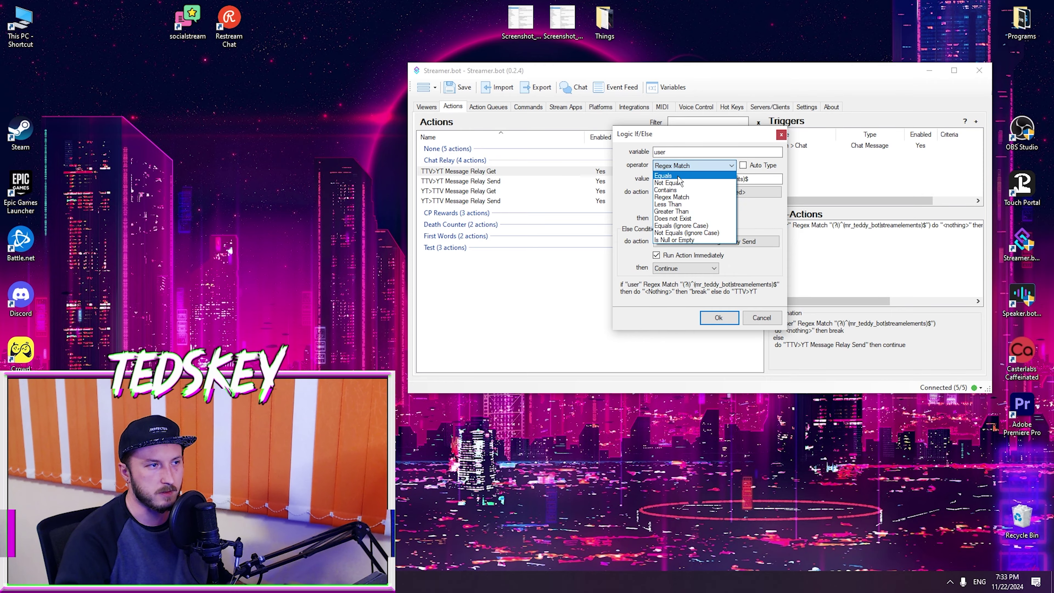
{"action": "left_click", "coordinate": [677, 137]}
{"action": "double_click", "coordinate": [682, 153]}
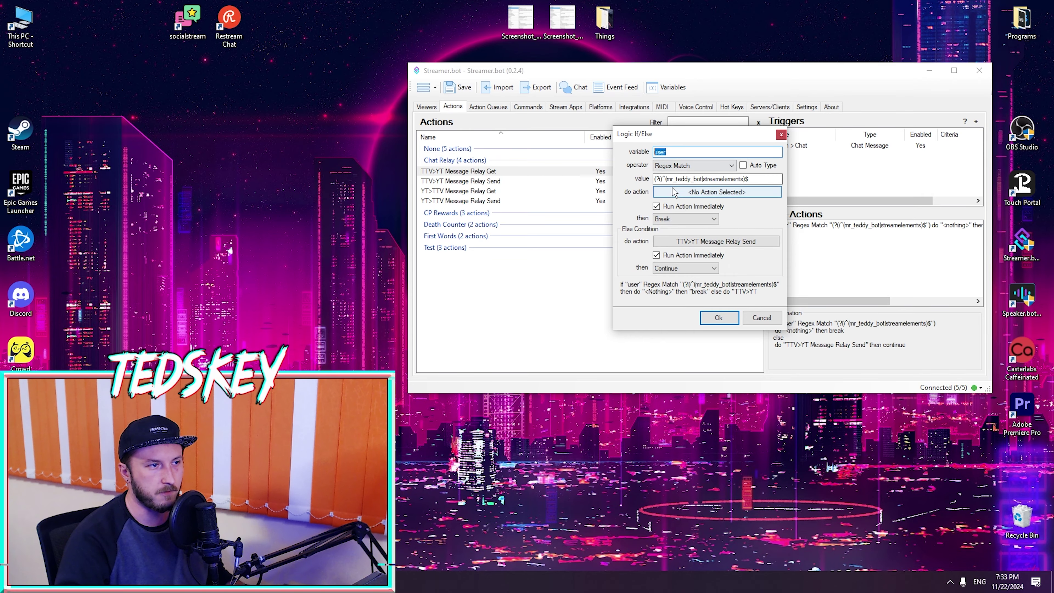
{"action": "key", "text": "Tab"}
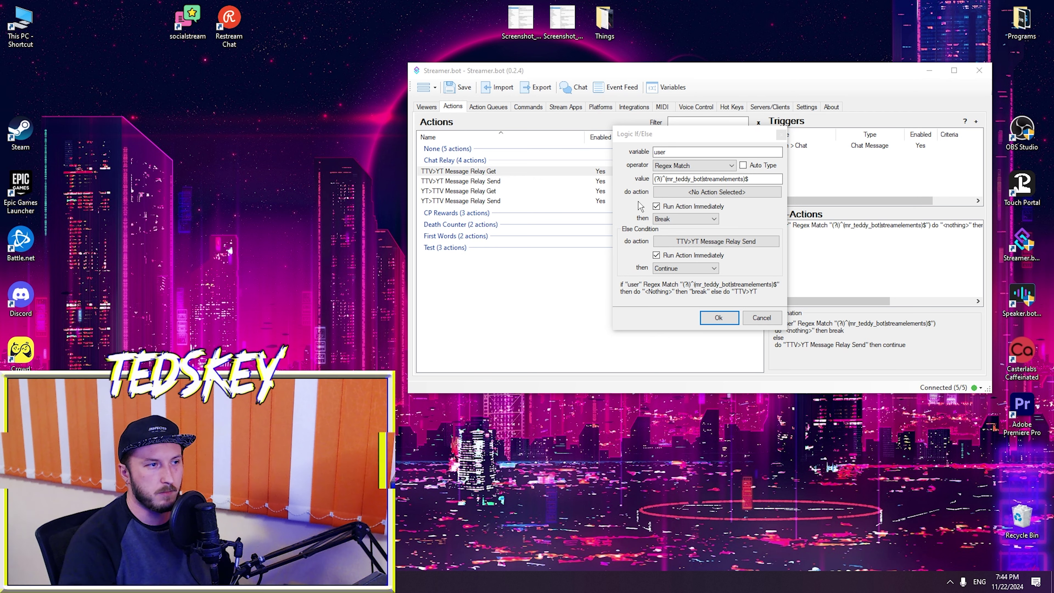
{"action": "left_click_drag", "start_coordinate": [703, 179], "coordinate": [666, 182]}
{"action": "left_click", "coordinate": [672, 182]}
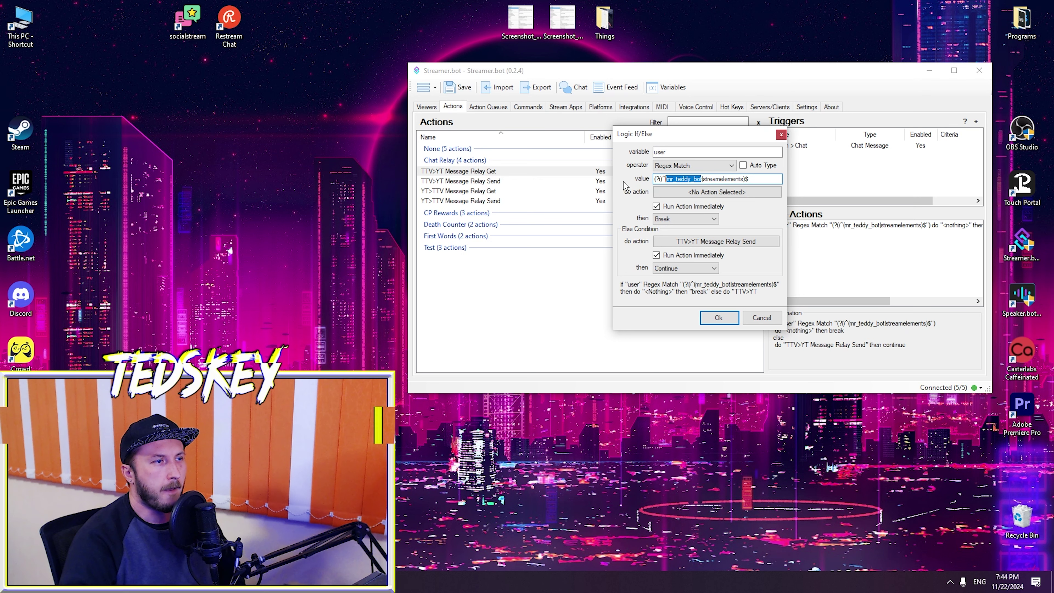
{"action": "left_click", "coordinate": [689, 180]}
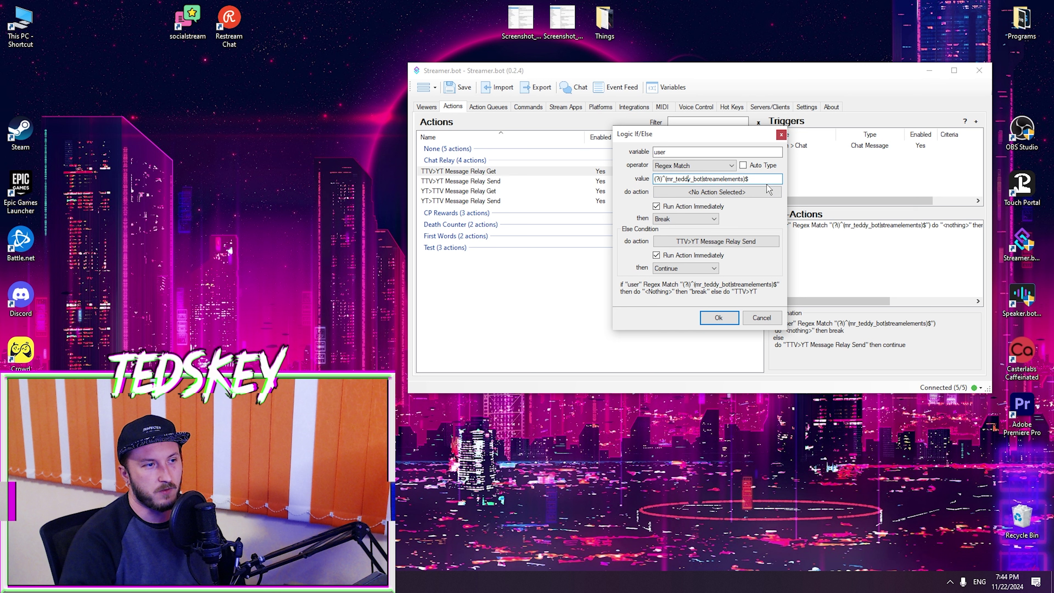
{"action": "left_click_drag", "start_coordinate": [766, 179], "coordinate": [636, 179]}
{"action": "left_click", "coordinate": [760, 179]}
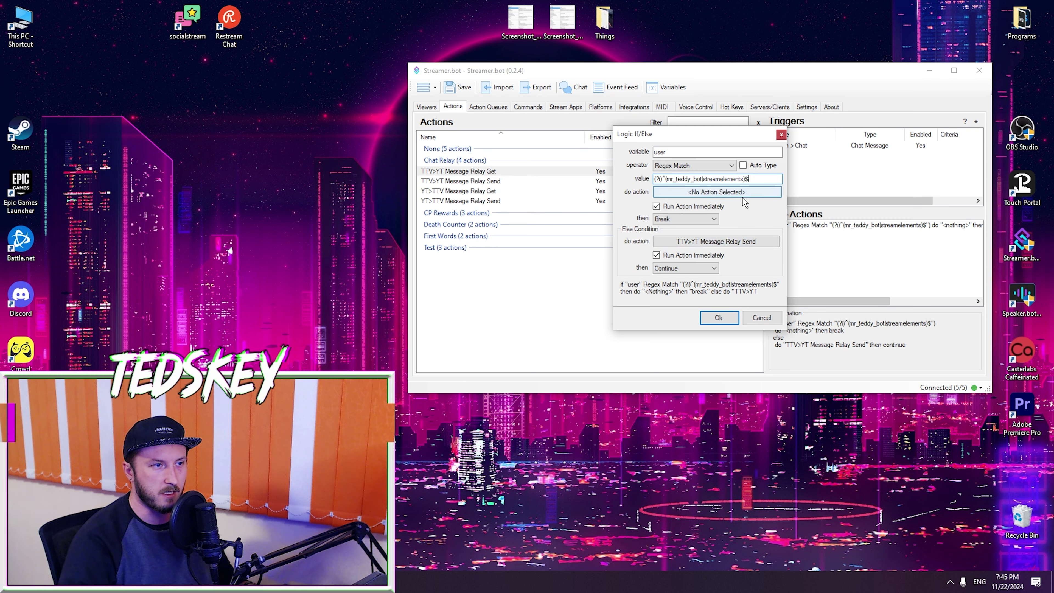
{"action": "left_click", "coordinate": [773, 318]}
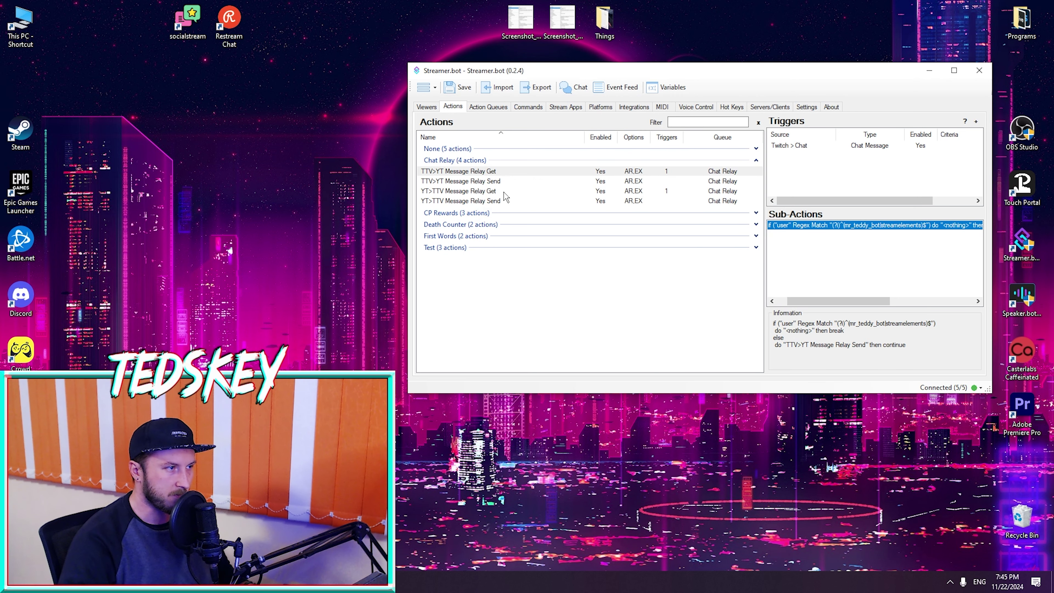
Compare the triggers and sub-actions of TTV>YT Message Relay Send and TTV>YT Message Relay Get.
{"action": "left_click", "coordinate": [493, 182]}
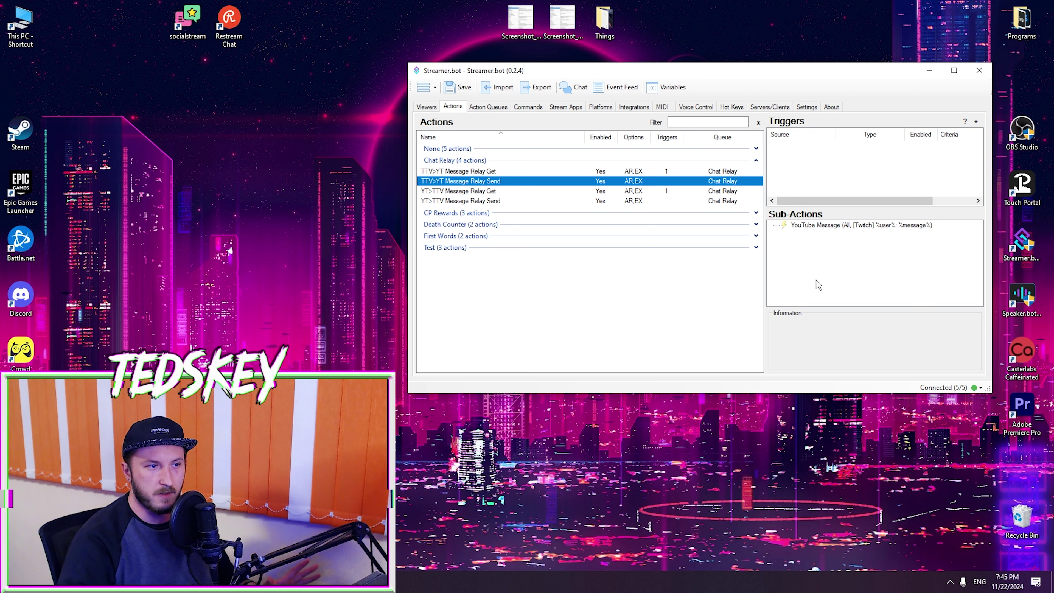
{"action": "left_click", "coordinate": [815, 161]}
{"action": "left_click", "coordinate": [495, 173]}
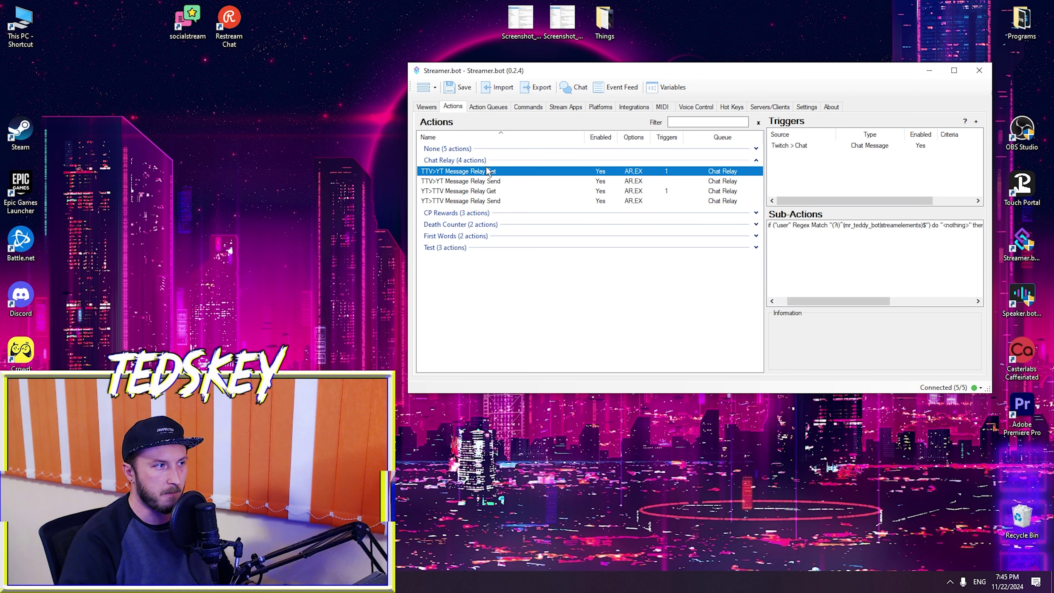
{"action": "left_click", "coordinate": [505, 179]}
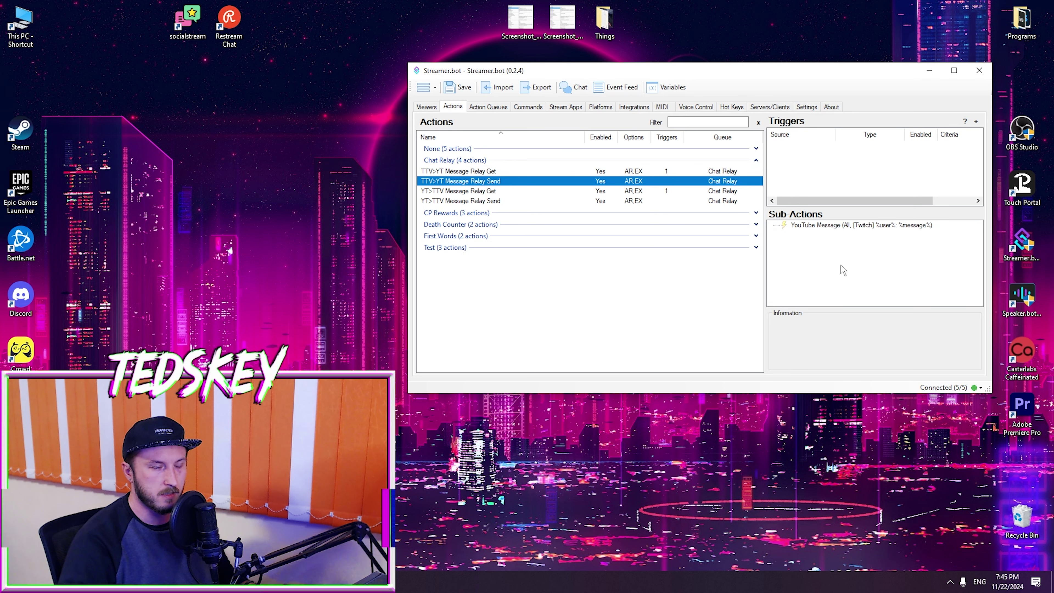
{"action": "left_click", "coordinate": [835, 261]}
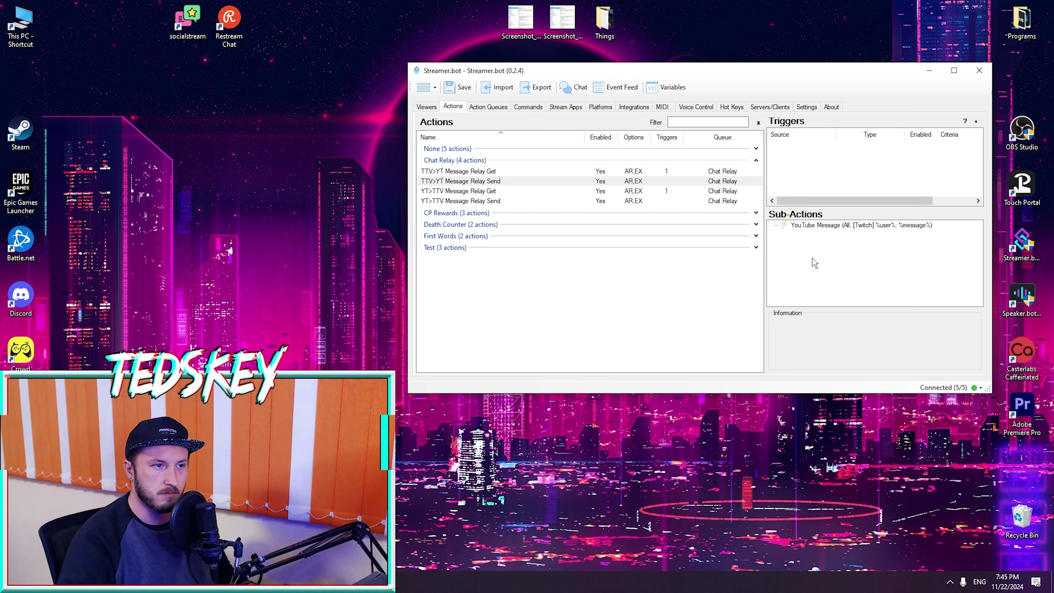
Try a new YouTube Send Message to Channel sub-action in TTV>YT Message Relay Send with Broadcaster as preferred account and All broadcasts, then discard it.
{"action": "right_click", "coordinate": [807, 245]}
{"action": "left_click", "coordinate": [787, 247]}
{"action": "right_click", "coordinate": [788, 239]}
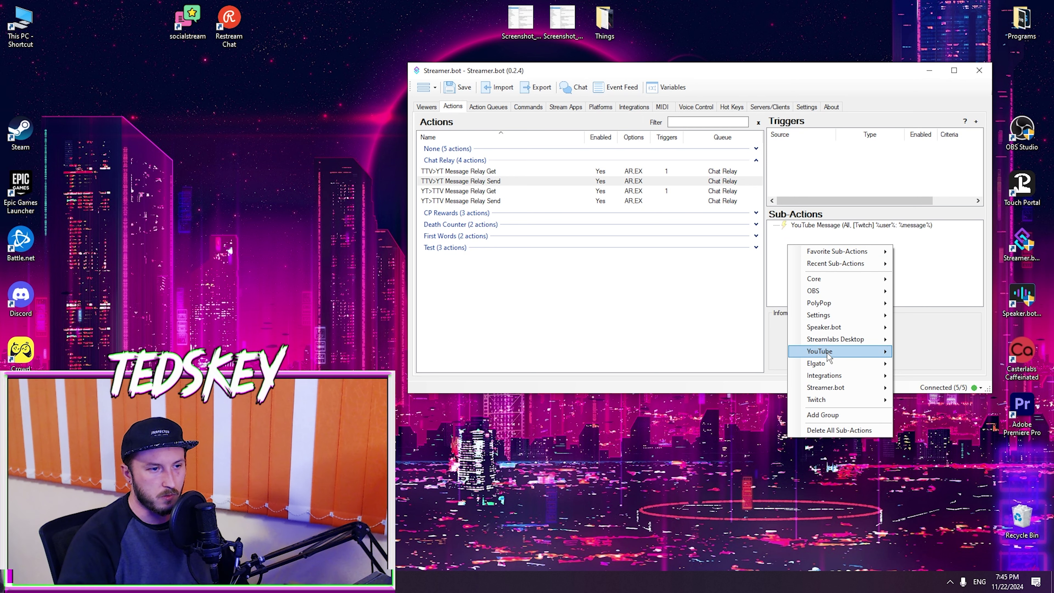
{"action": "mouse_move", "coordinate": [851, 353]}
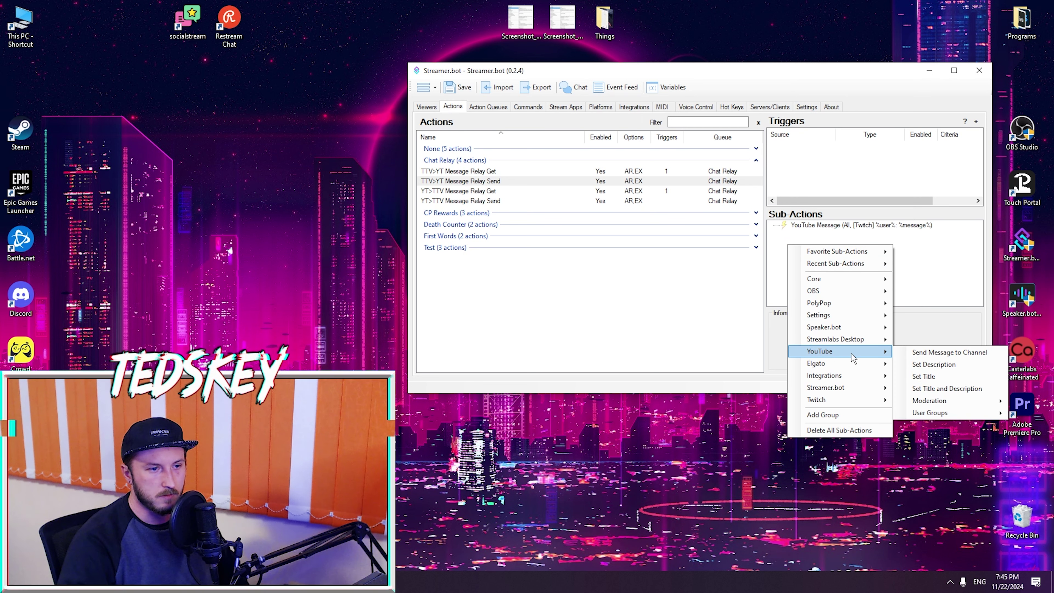
{"action": "left_click", "coordinate": [942, 354]}
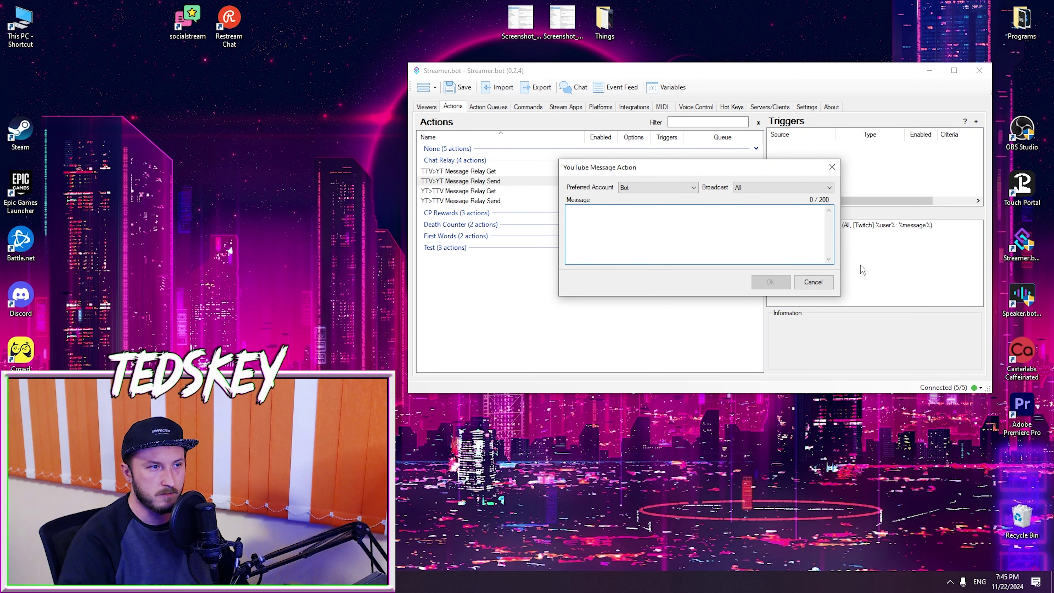
{"action": "left_click", "coordinate": [685, 189]}
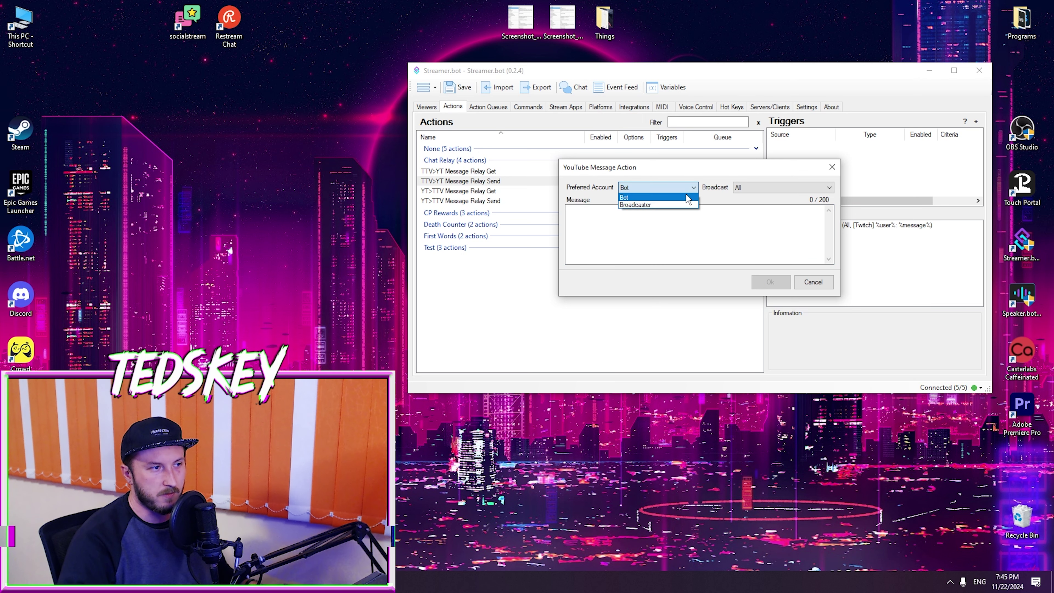
{"action": "left_click", "coordinate": [685, 190]}
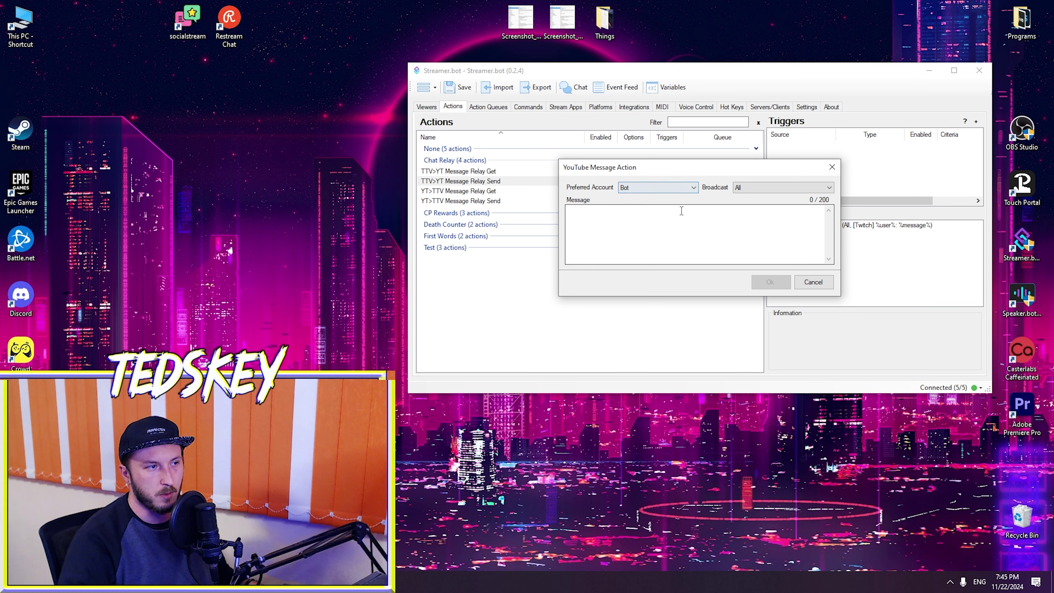
{"action": "left_click", "coordinate": [685, 191]}
{"action": "left_click", "coordinate": [675, 203]}
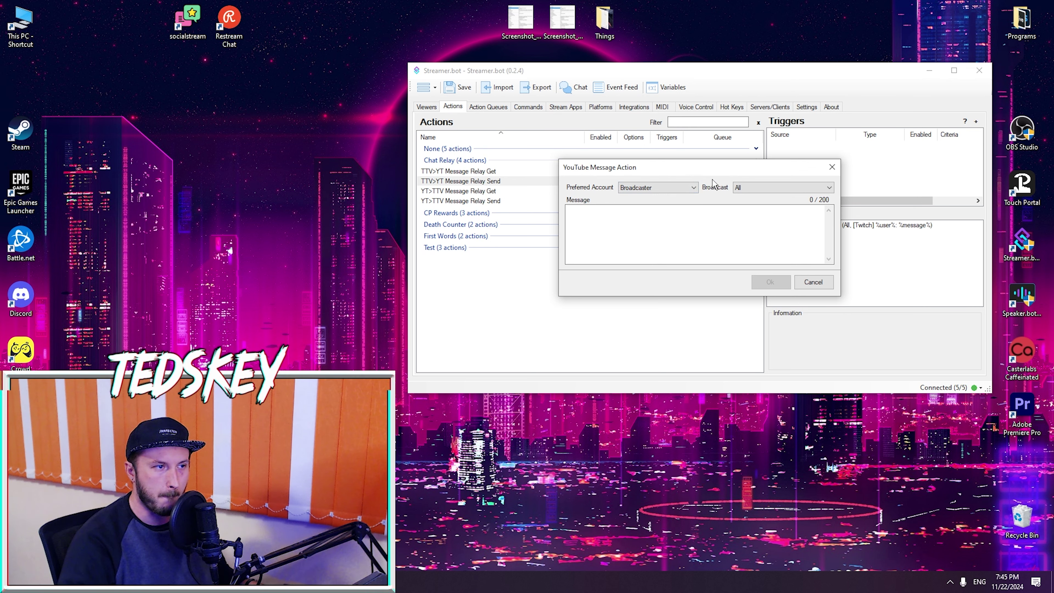
{"action": "left_click", "coordinate": [751, 189]}
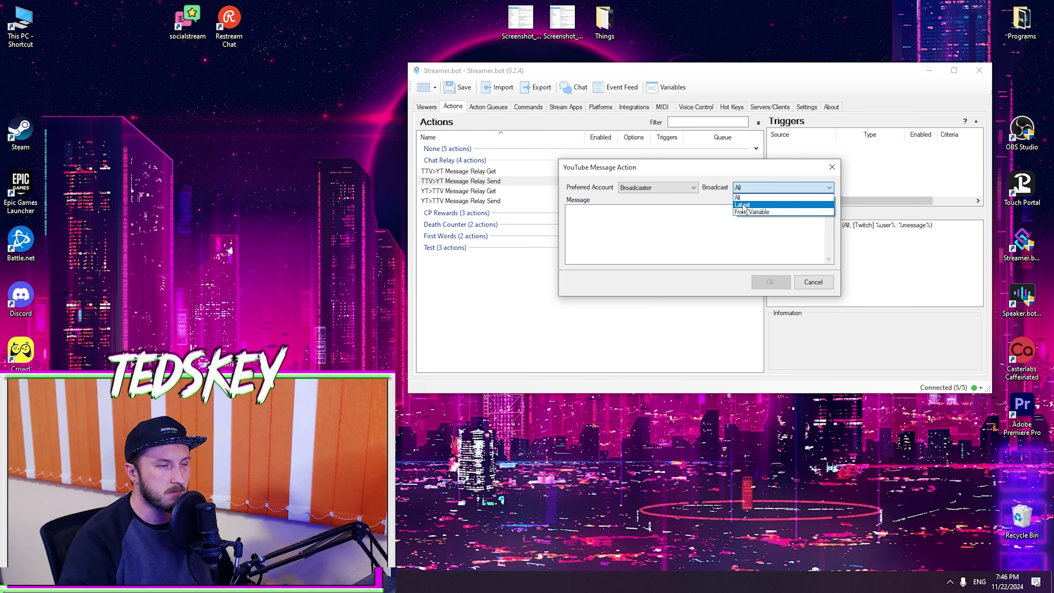
{"action": "left_click", "coordinate": [754, 189]}
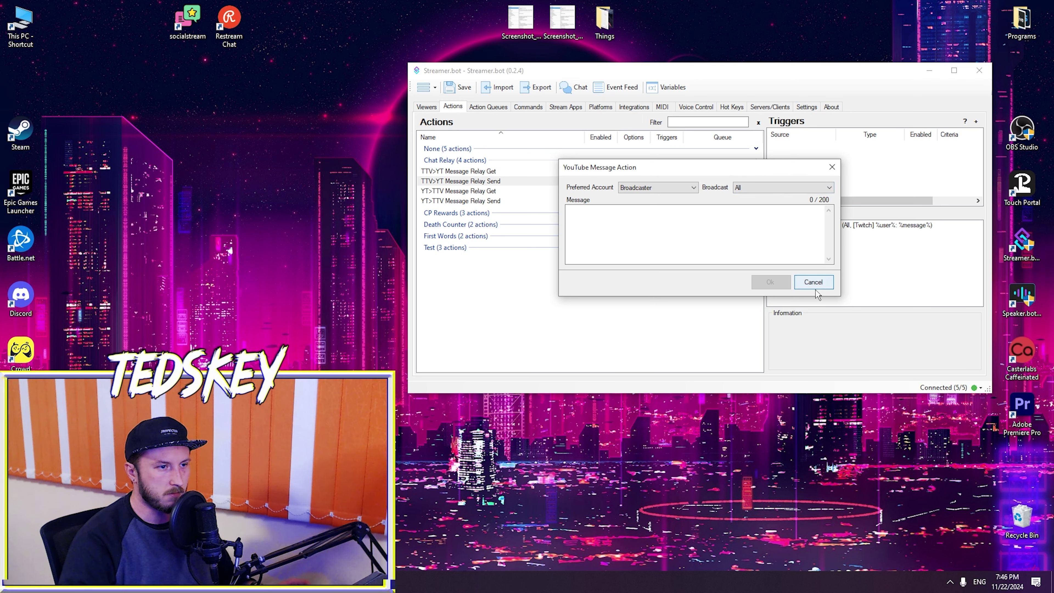
{"action": "left_click", "coordinate": [683, 233]}
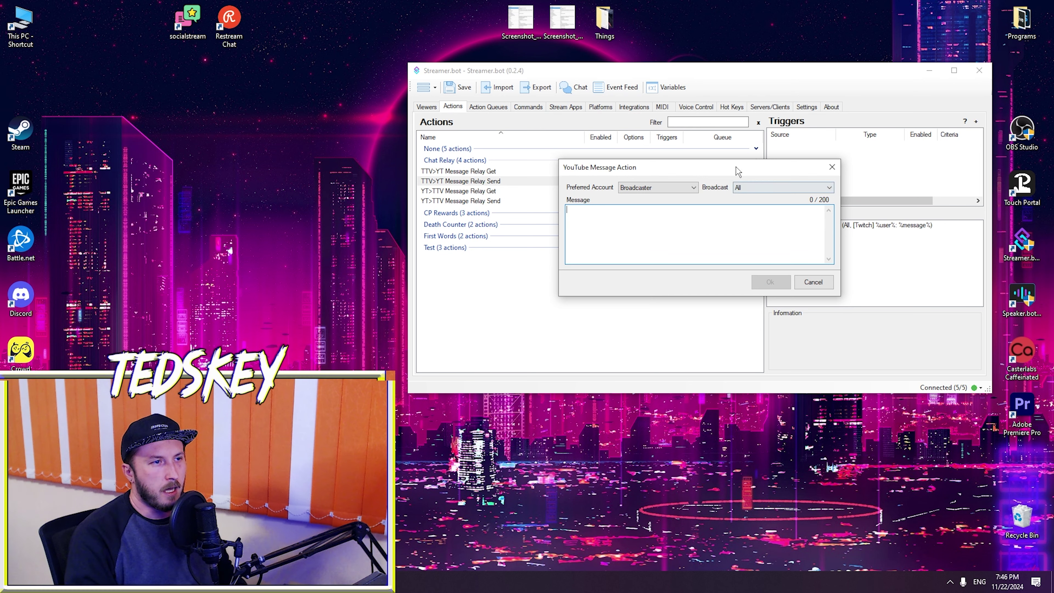
{"action": "left_click", "coordinate": [832, 167]}
Inspect the message text and account settings of the existing YouTube Message sub-action in TTV>YT Message Relay Send.
{"action": "double_click", "coordinate": [832, 226]}
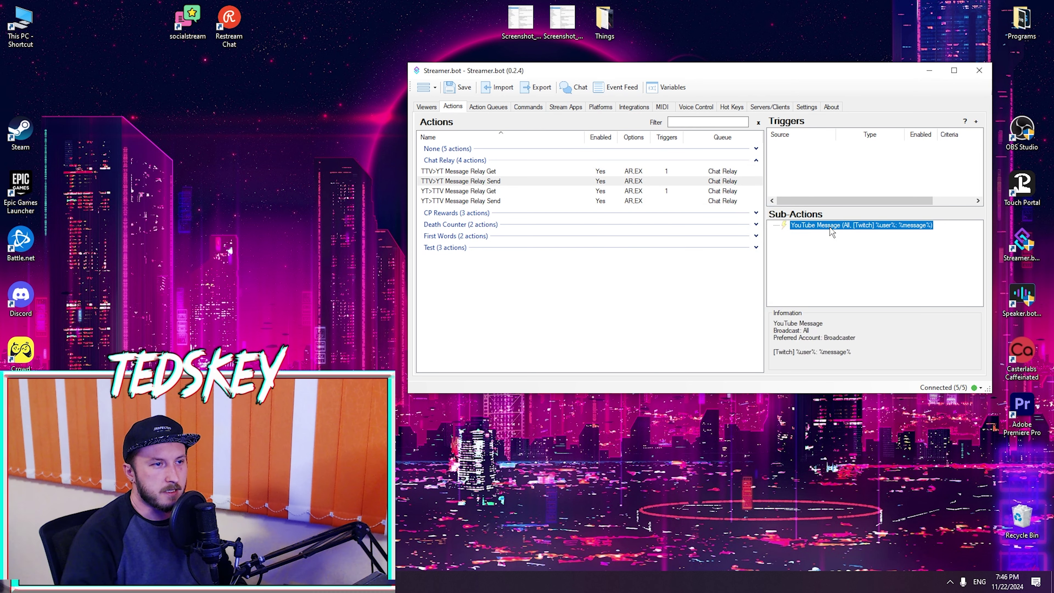
{"action": "left_click", "coordinate": [725, 228]}
{"action": "key", "text": "ctrl+a"}
{"action": "left_click", "coordinate": [632, 229]}
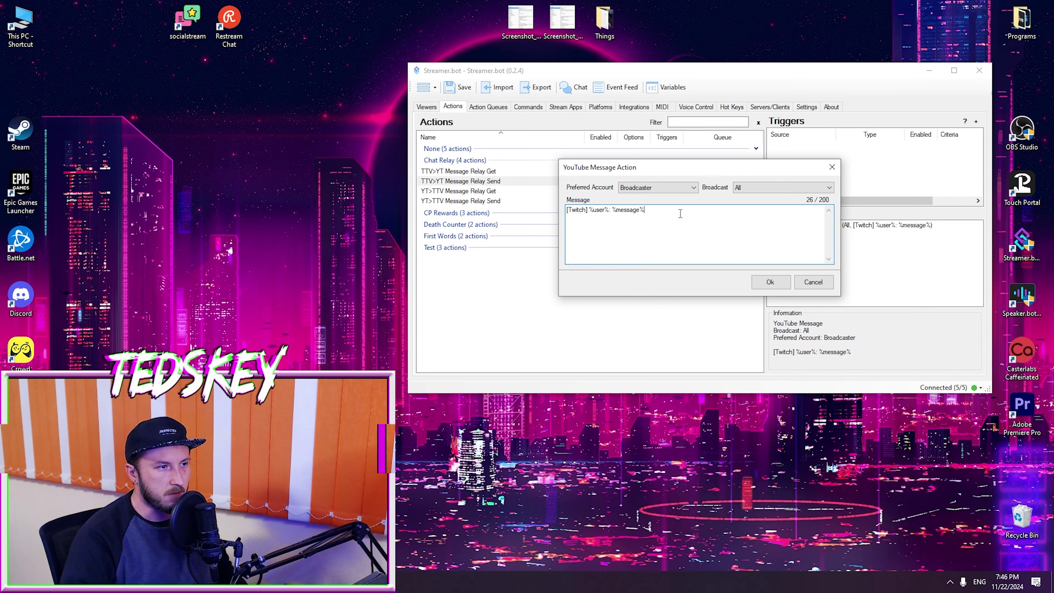
{"action": "key", "text": "ctrl+a"}
{"action": "left_click", "coordinate": [603, 234]}
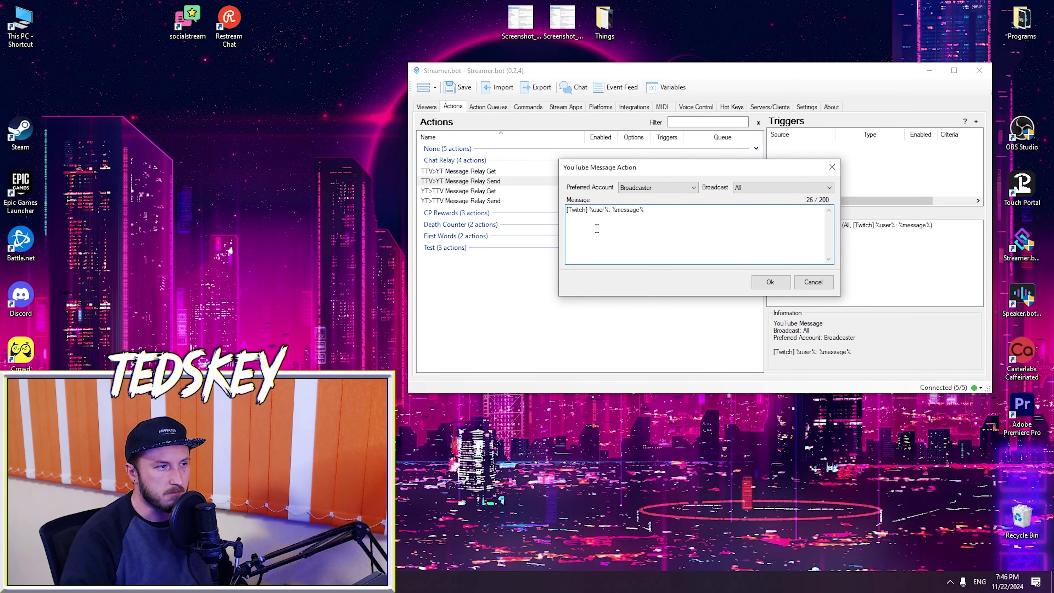
{"action": "left_click", "coordinate": [812, 283]}
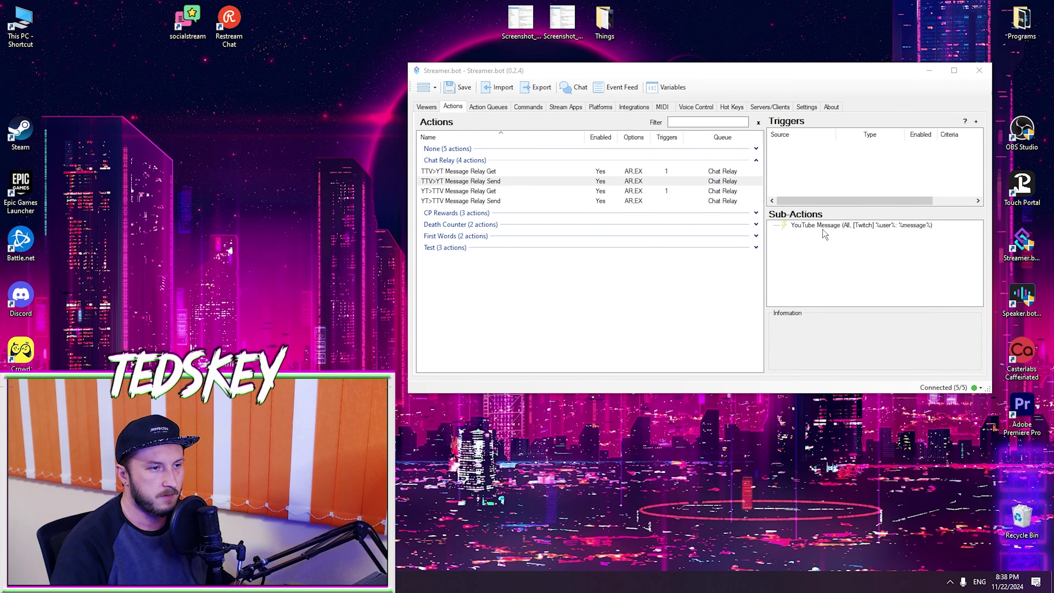
{"action": "left_click", "coordinate": [824, 228]}
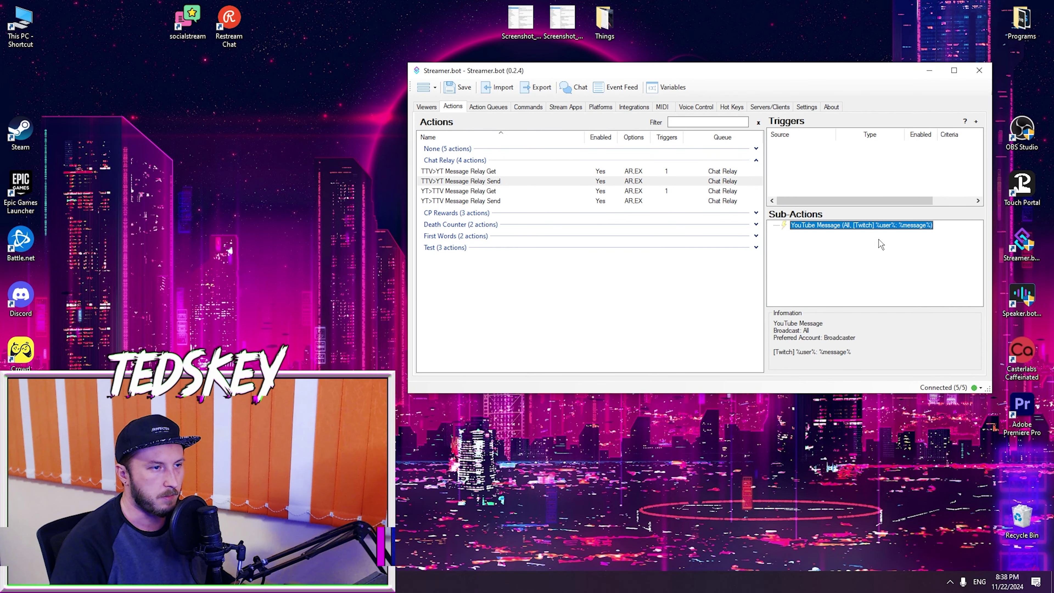
Choose TTV>YT Message Relay Send as the else action in the If/Else sub-action of TTV>YT Message Relay Get.
{"action": "left_click", "coordinate": [511, 183]}
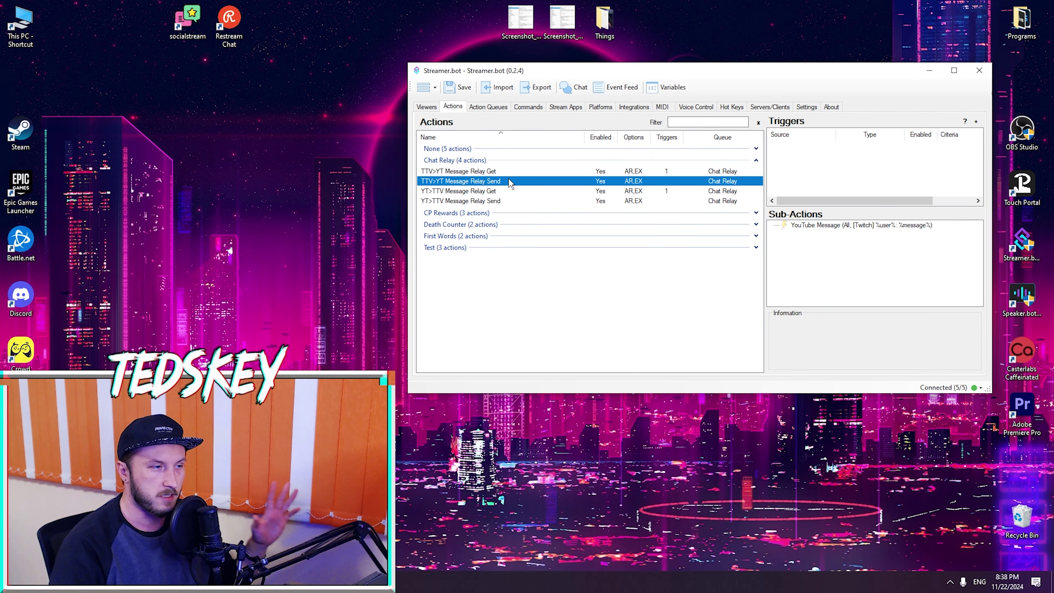
{"action": "left_click", "coordinate": [522, 174]}
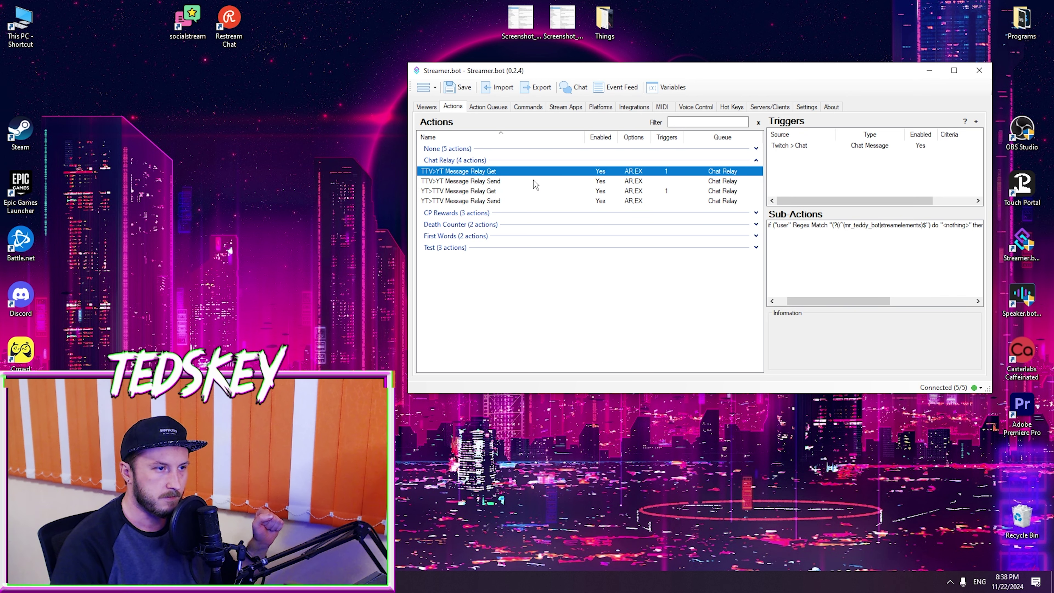
{"action": "double_click", "coordinate": [798, 226]}
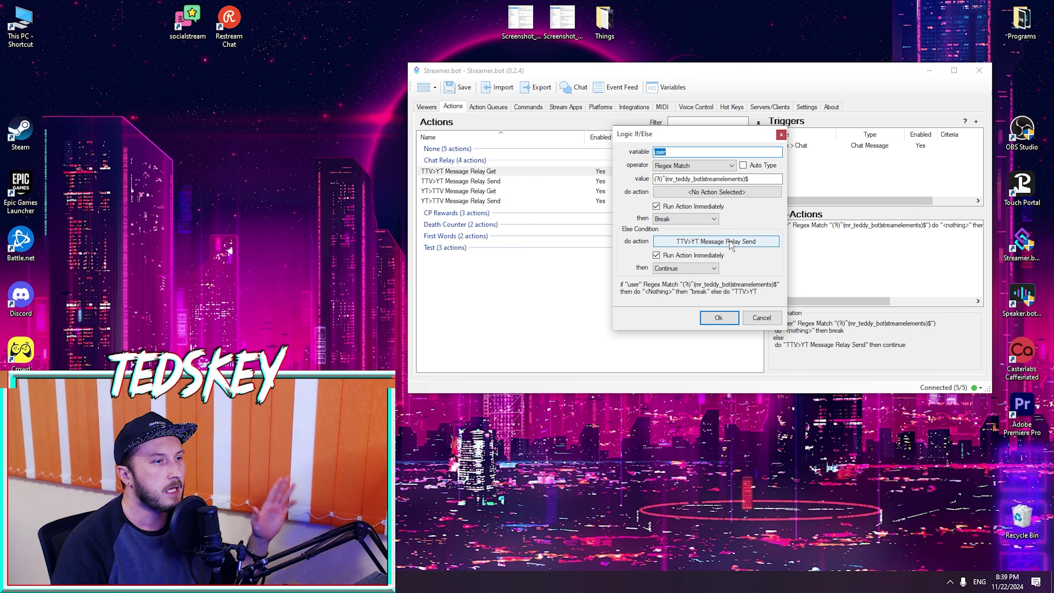
{"action": "left_click", "coordinate": [731, 245]}
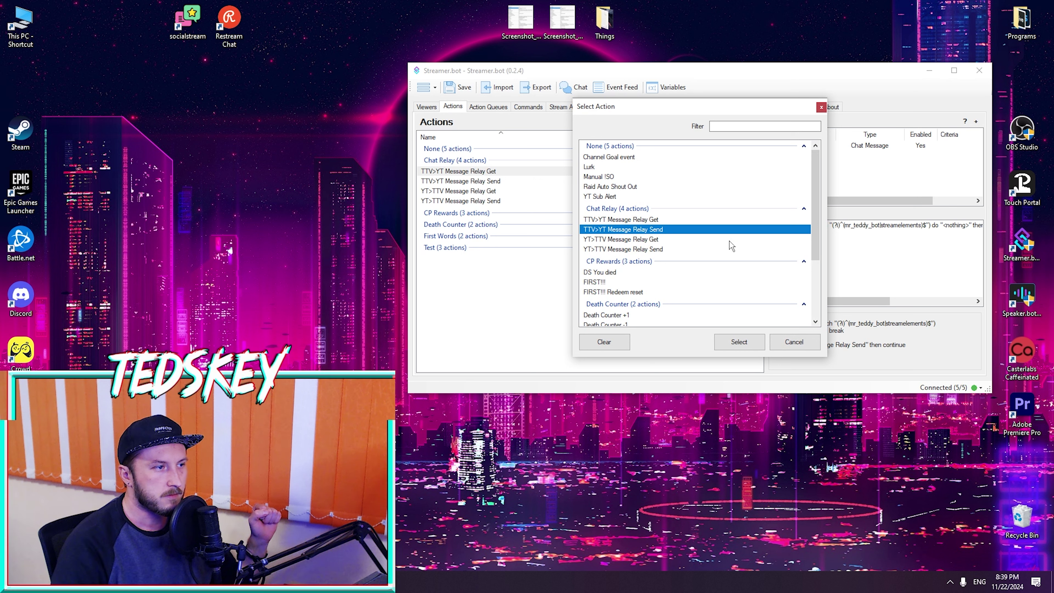
{"action": "left_click", "coordinate": [731, 346]}
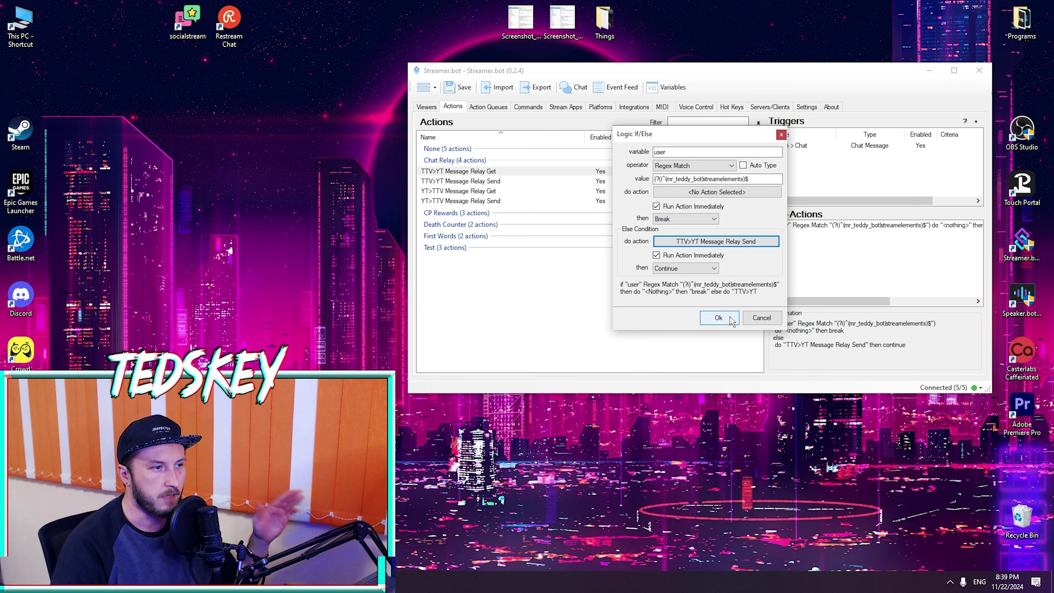
{"action": "left_click", "coordinate": [719, 318]}
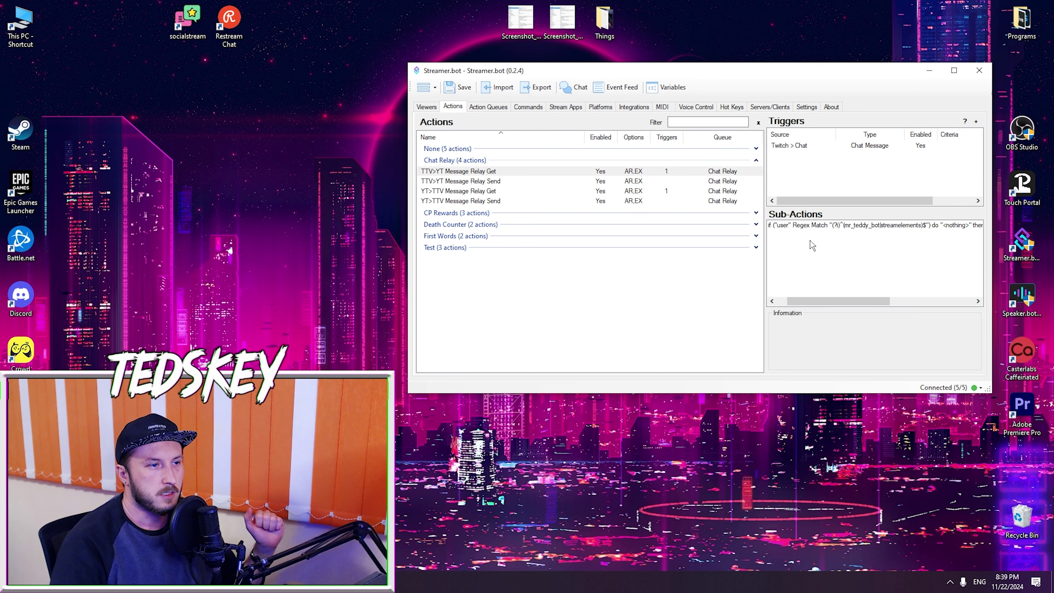
Recheck the regex value and the else branch in the If/Else sub-action of TTV>YT Message Relay Get.
{"action": "double_click", "coordinate": [812, 226]}
{"action": "left_click_drag", "start_coordinate": [724, 184], "coordinate": [734, 200]}
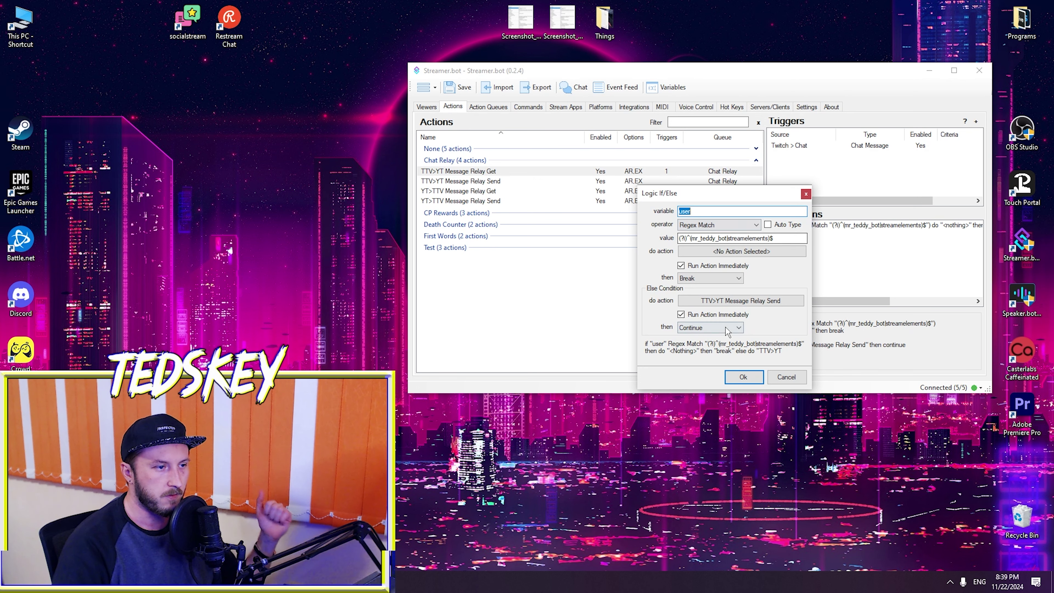
{"action": "left_click_drag", "start_coordinate": [690, 235], "coordinate": [773, 238]}
{"action": "left_click", "coordinate": [731, 238]}
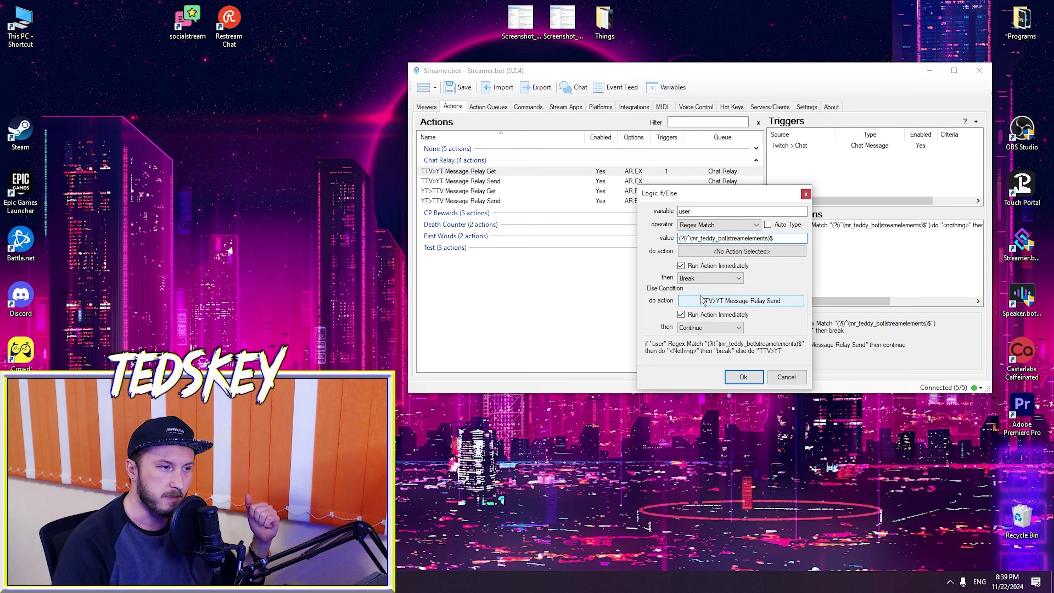
{"action": "left_click", "coordinate": [805, 195]}
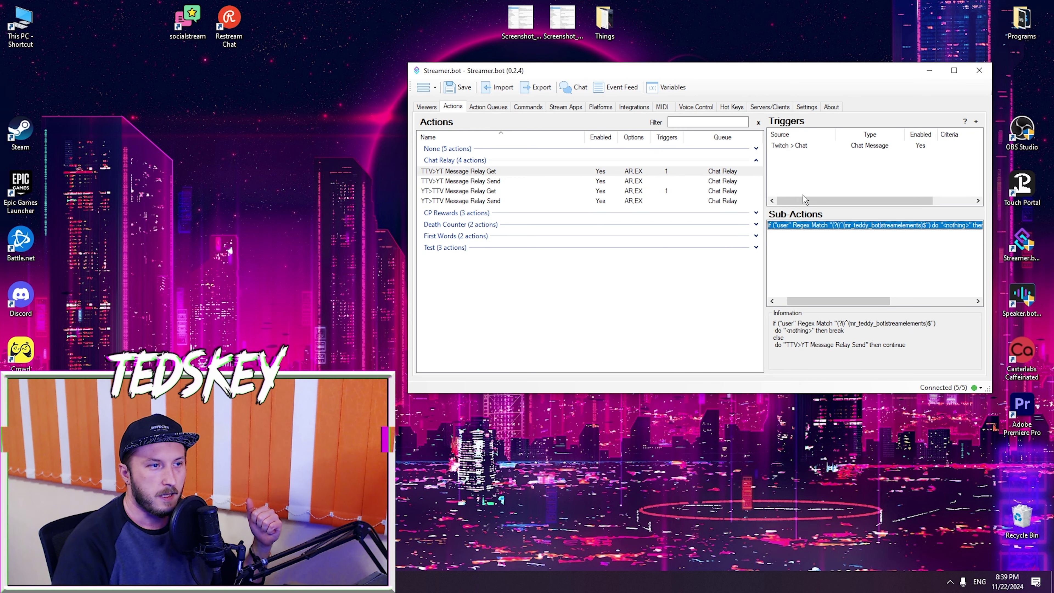
Review the available comparison operators in the If/Else sub-action of TTV>YT Message Relay Get.
{"action": "double_click", "coordinate": [814, 225]}
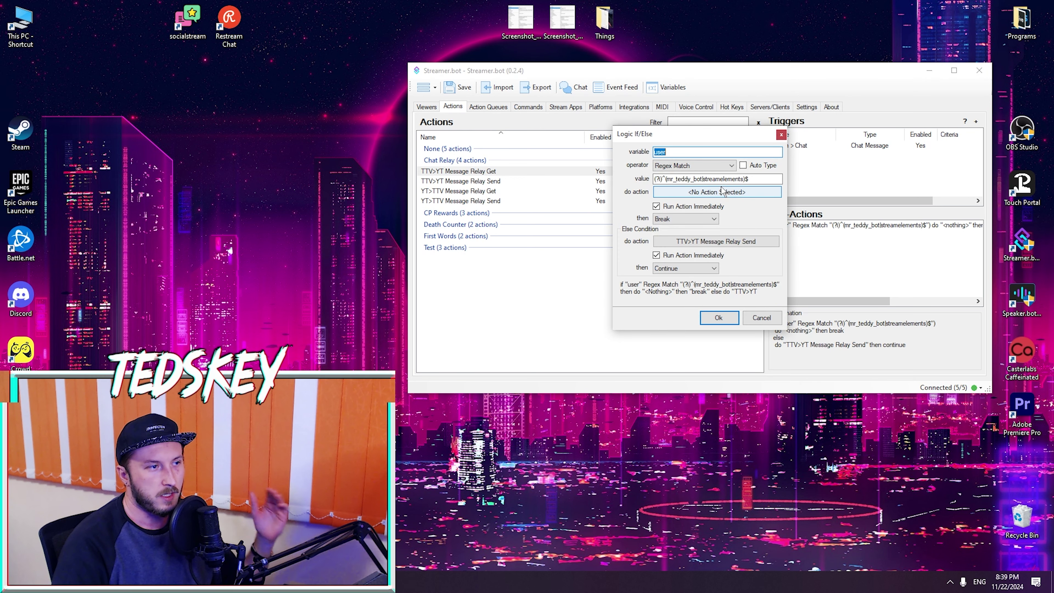
{"action": "left_click", "coordinate": [680, 166]}
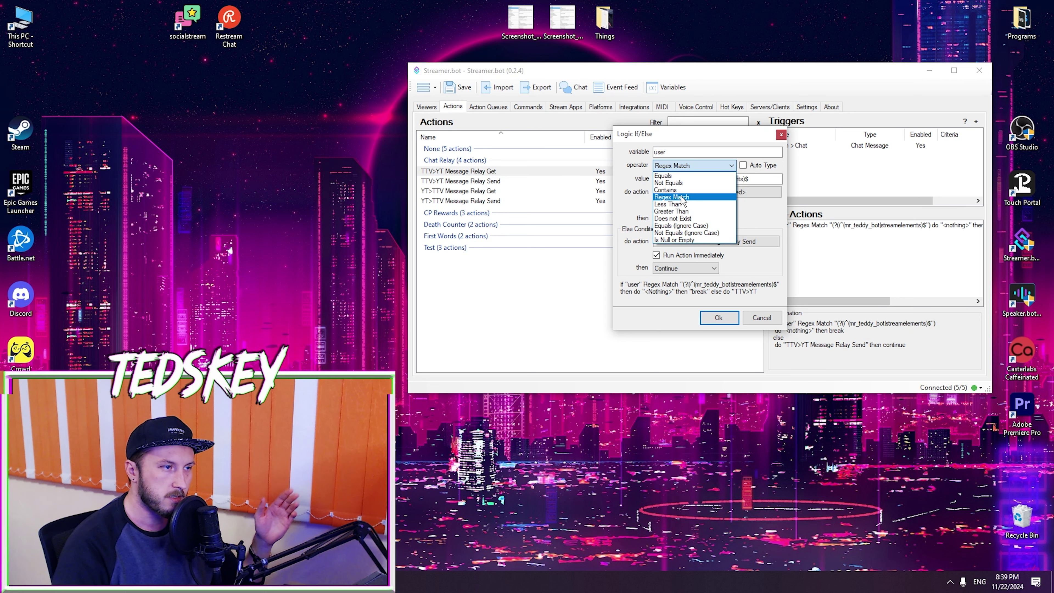
{"action": "left_click", "coordinate": [701, 167]}
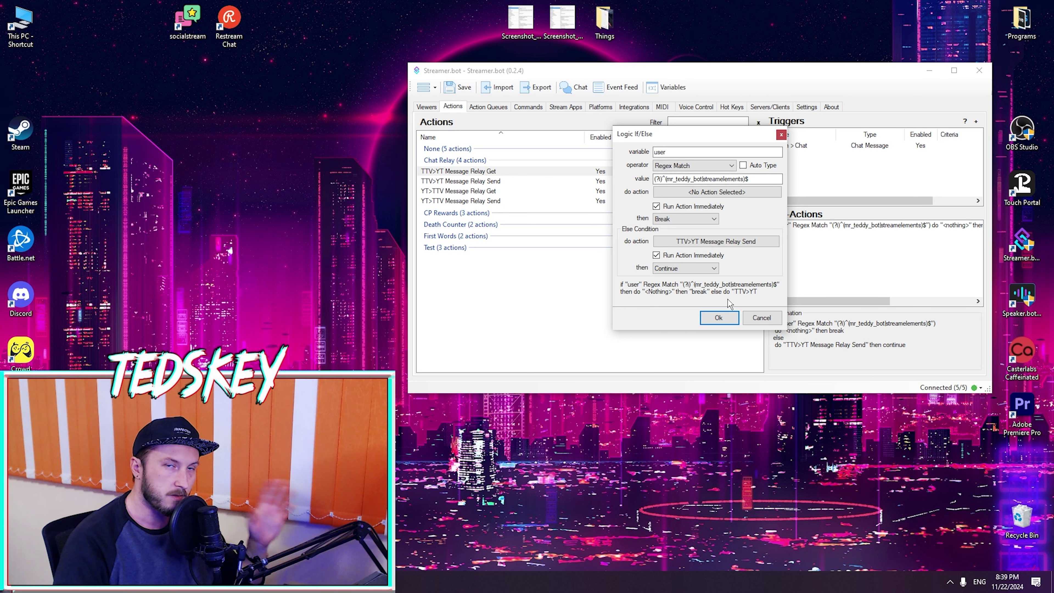
Try the Equals operator with the bot-name value in the TTV>YT Message Relay Get condition, and close the If/Else sub-action without saving.
{"action": "left_click", "coordinate": [727, 167]}
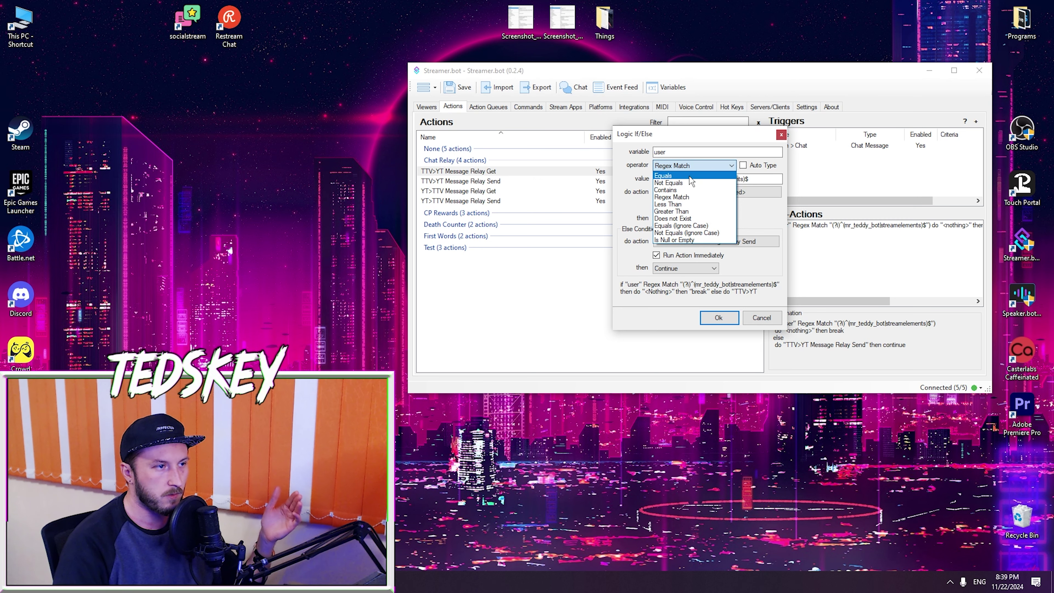
{"action": "left_click", "coordinate": [690, 175]}
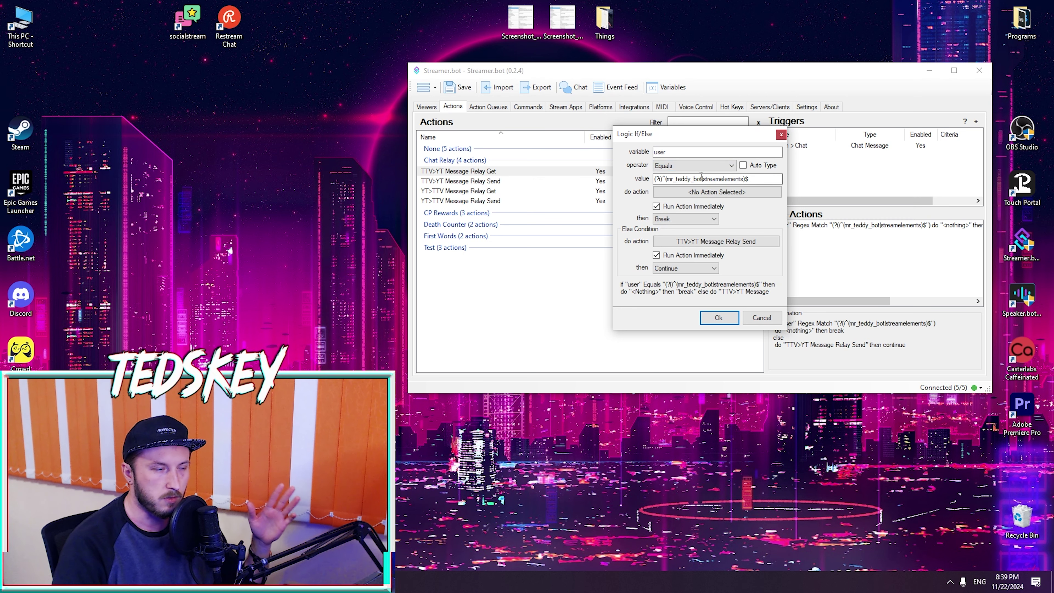
{"action": "left_click_drag", "start_coordinate": [703, 179], "coordinate": [667, 179]}
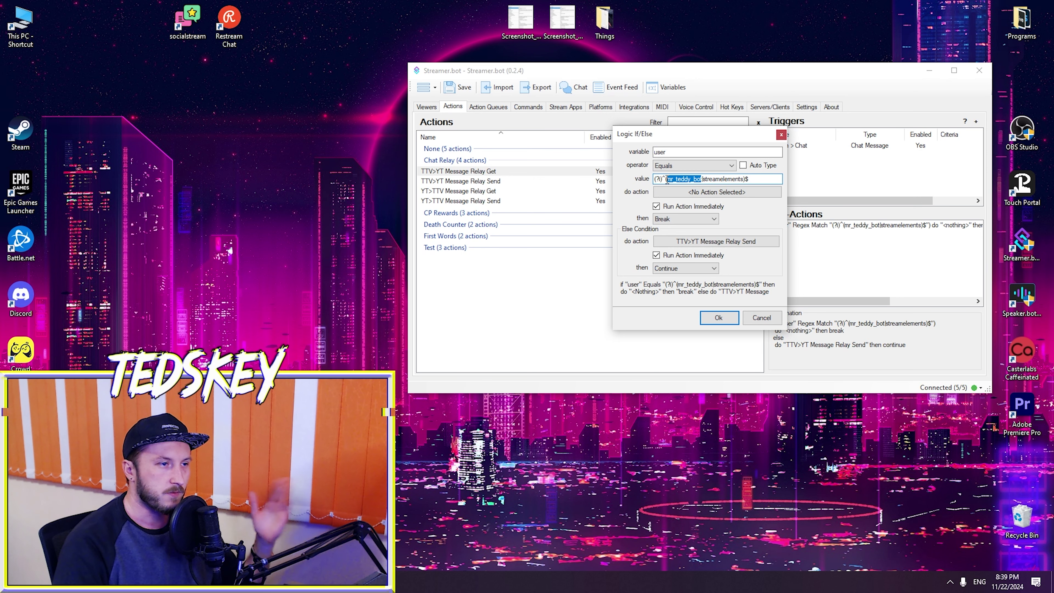
{"action": "left_click", "coordinate": [681, 166]}
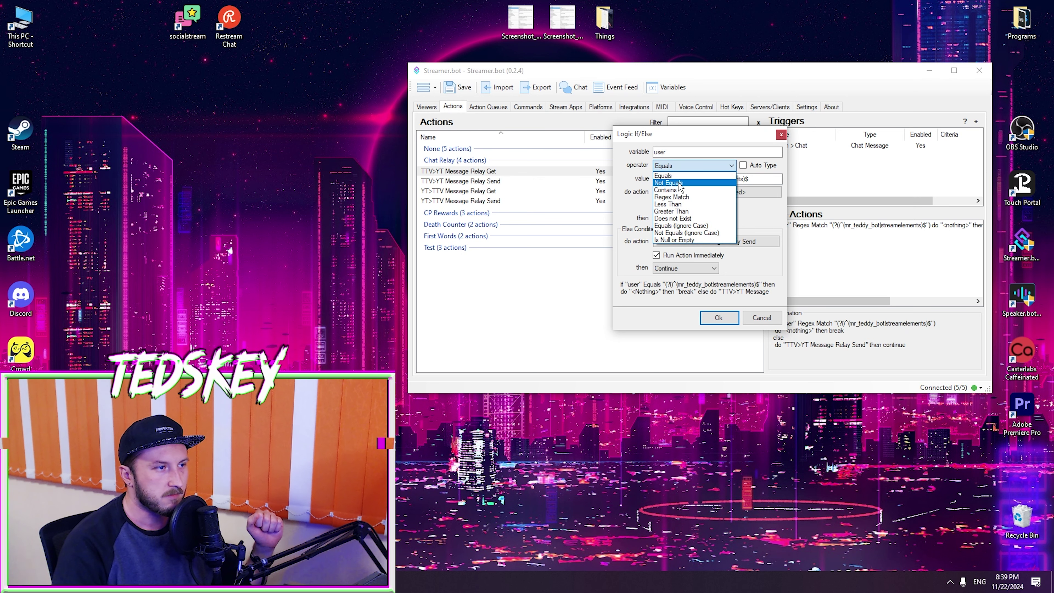
{"action": "left_click", "coordinate": [694, 174]}
{"action": "left_click", "coordinate": [706, 179]}
{"action": "left_click_drag", "start_coordinate": [705, 179], "coordinate": [748, 179]}
{"action": "left_click", "coordinate": [735, 179]}
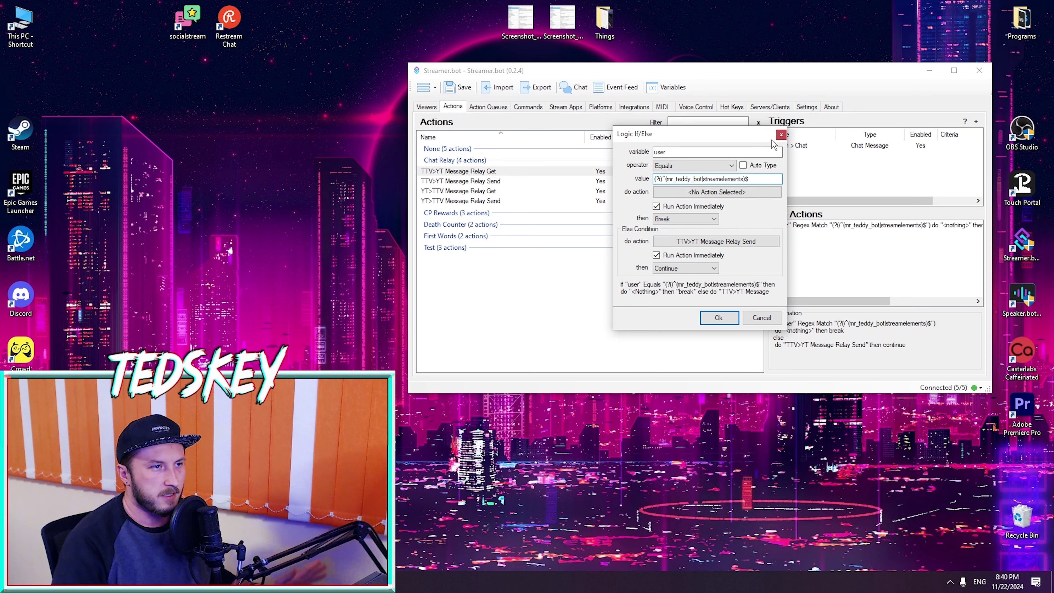
{"action": "left_click", "coordinate": [781, 135]}
{"action": "left_click", "coordinate": [796, 183]}
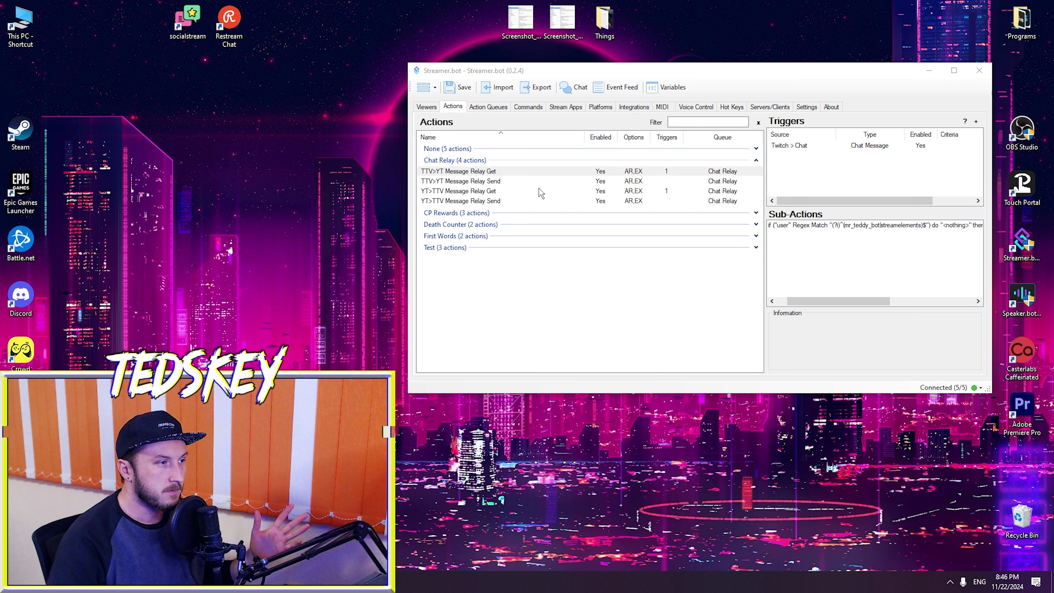
Inspect the trigger of YT>TTV Message Relay Get and the variable and regex value in its If/Else sub-action.
{"action": "left_click", "coordinate": [519, 192]}
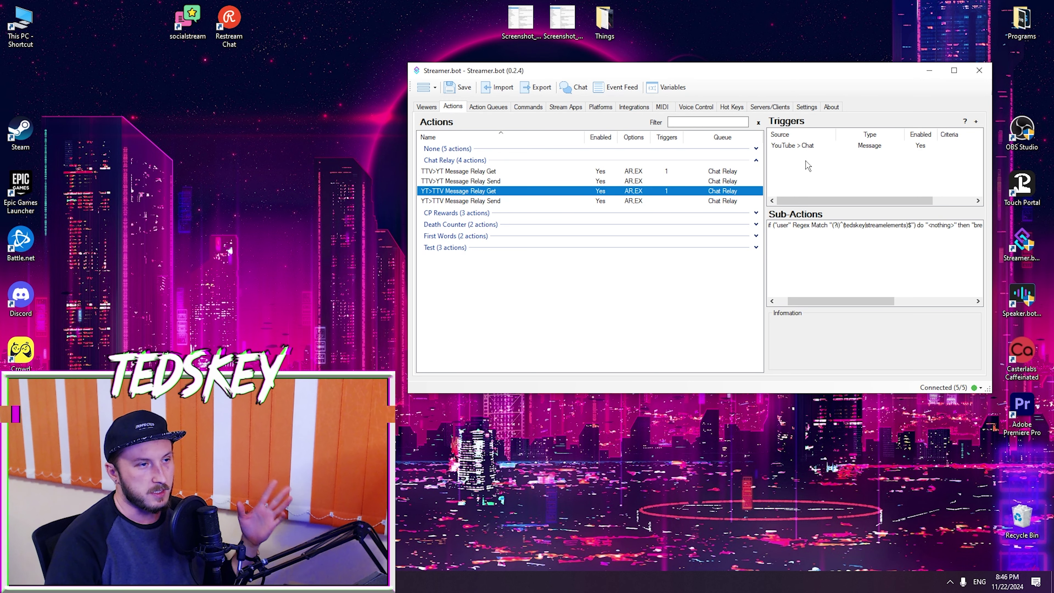
{"action": "left_click", "coordinate": [790, 161]}
{"action": "double_click", "coordinate": [807, 227]}
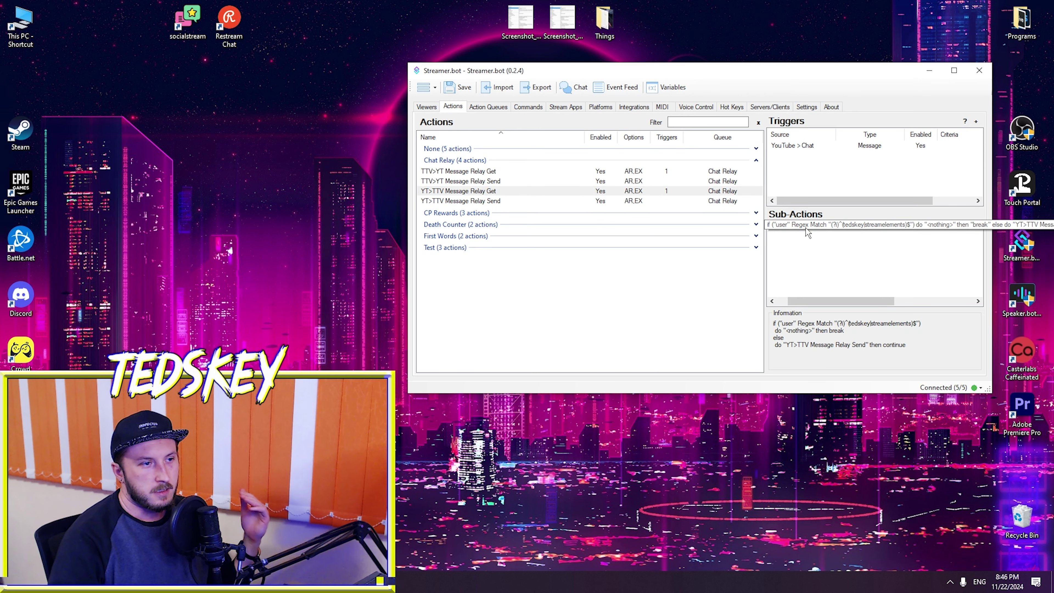
{"action": "double_click", "coordinate": [688, 153]}
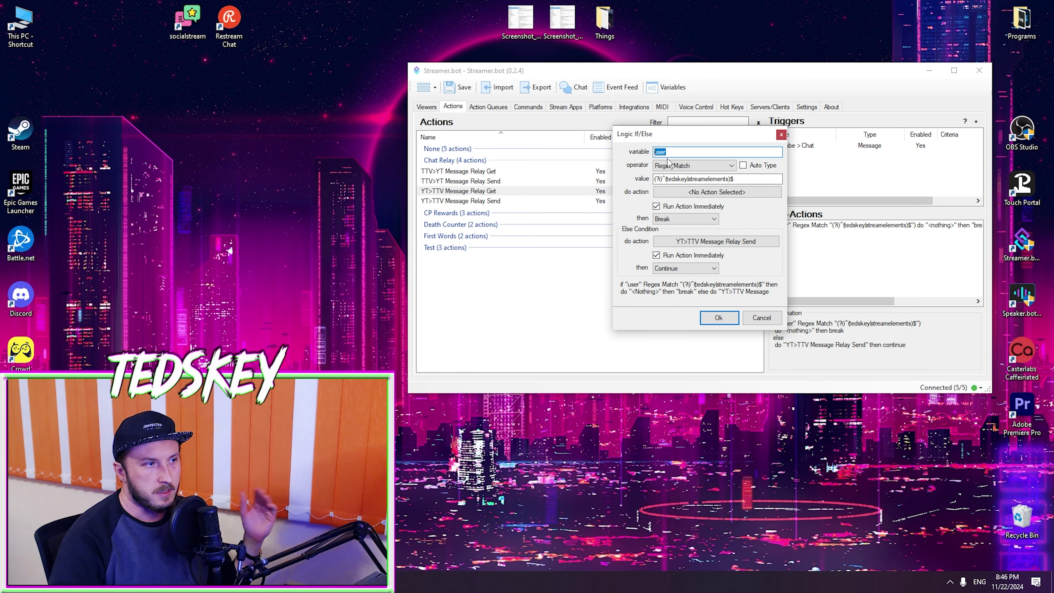
{"action": "left_click", "coordinate": [681, 150]}
{"action": "double_click", "coordinate": [681, 150]}
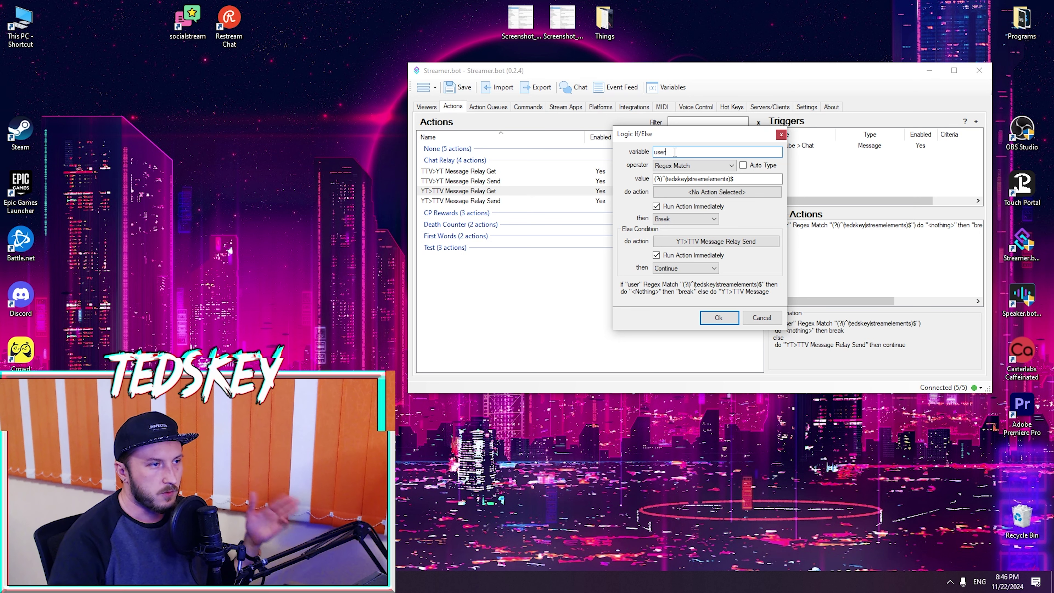
{"action": "left_click_drag", "start_coordinate": [755, 179], "coordinate": [650, 182]}
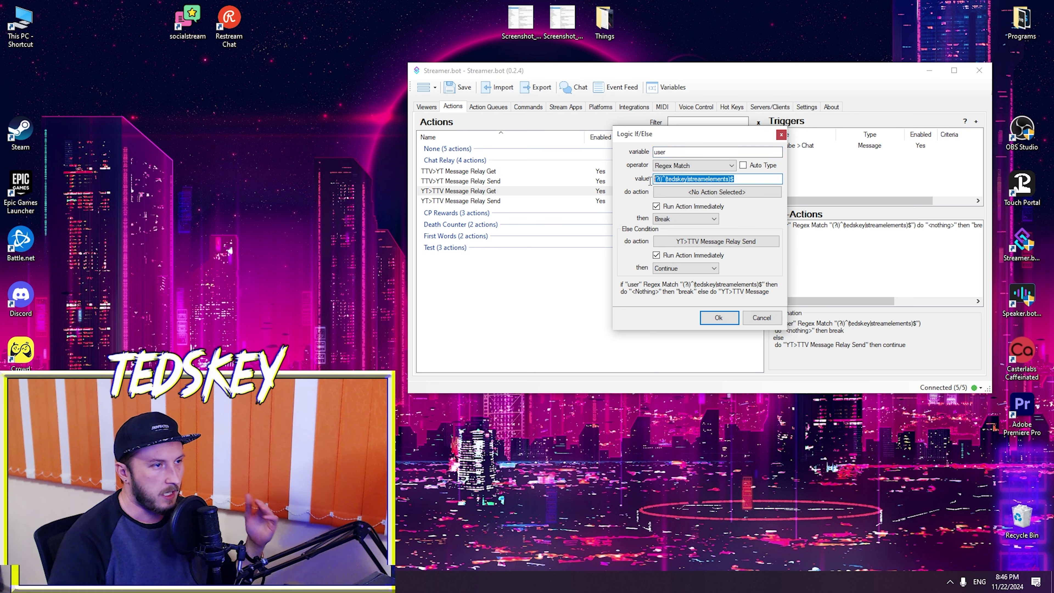
{"action": "left_click", "coordinate": [745, 180]}
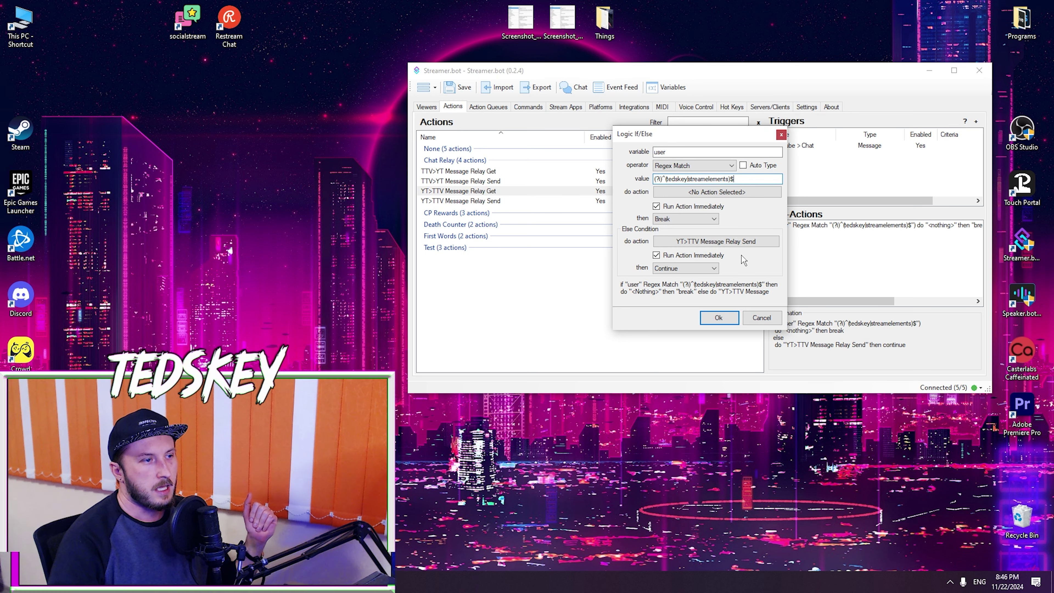
Check which action the else branch of YT>TTV Message Relay Get runs, and close the If/Else sub-action without changes.
{"action": "left_click", "coordinate": [683, 240]}
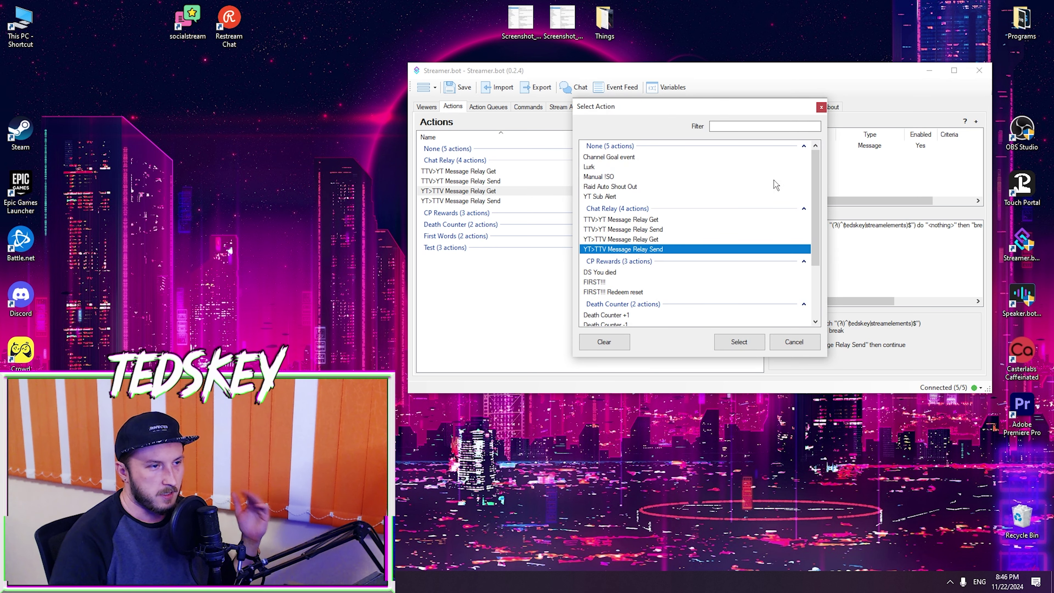
{"action": "left_click", "coordinate": [822, 107]}
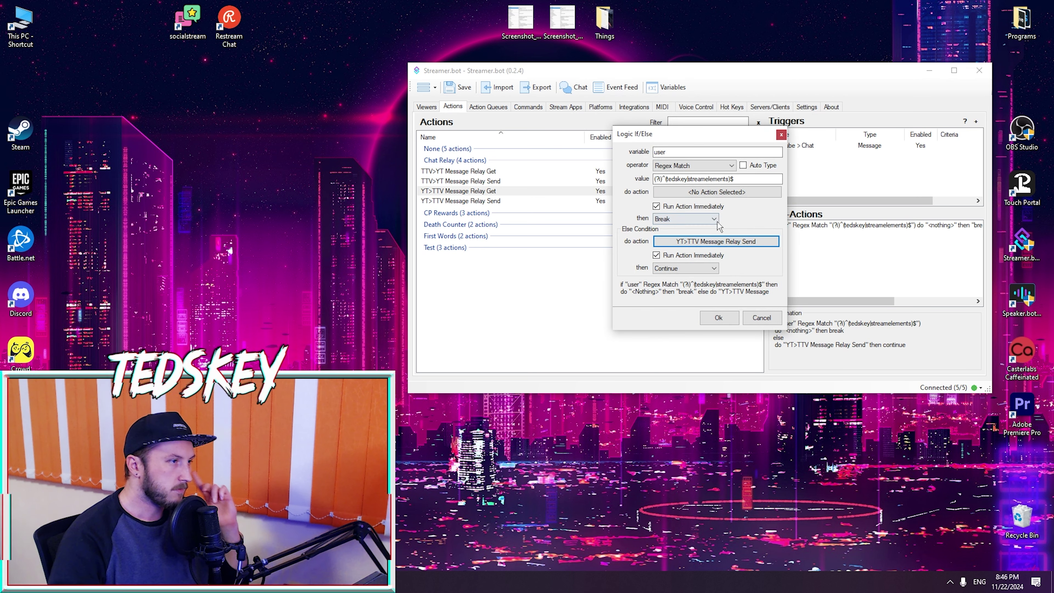
{"action": "left_click", "coordinate": [763, 320]}
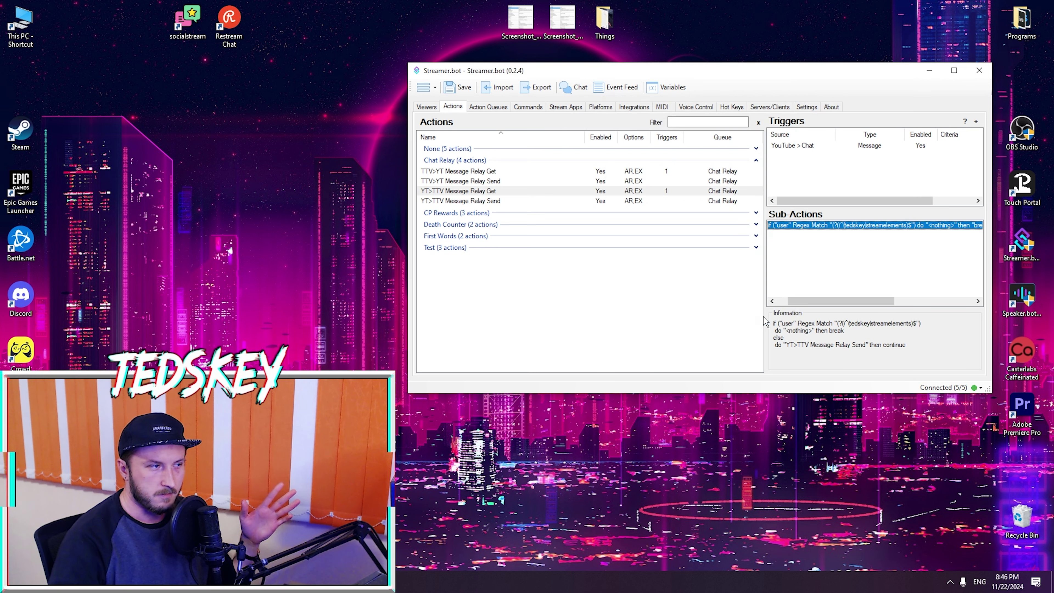
Examine the triggers and sub-actions of YT>TTV Message Relay Send.
{"action": "double_click", "coordinate": [494, 201]}
{"action": "left_click", "coordinate": [794, 173]}
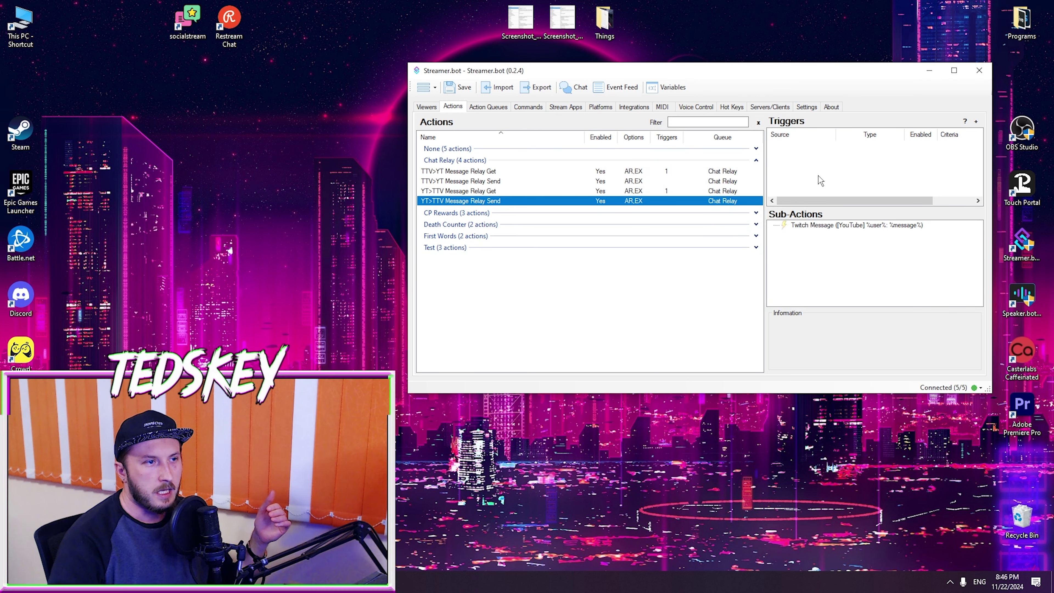